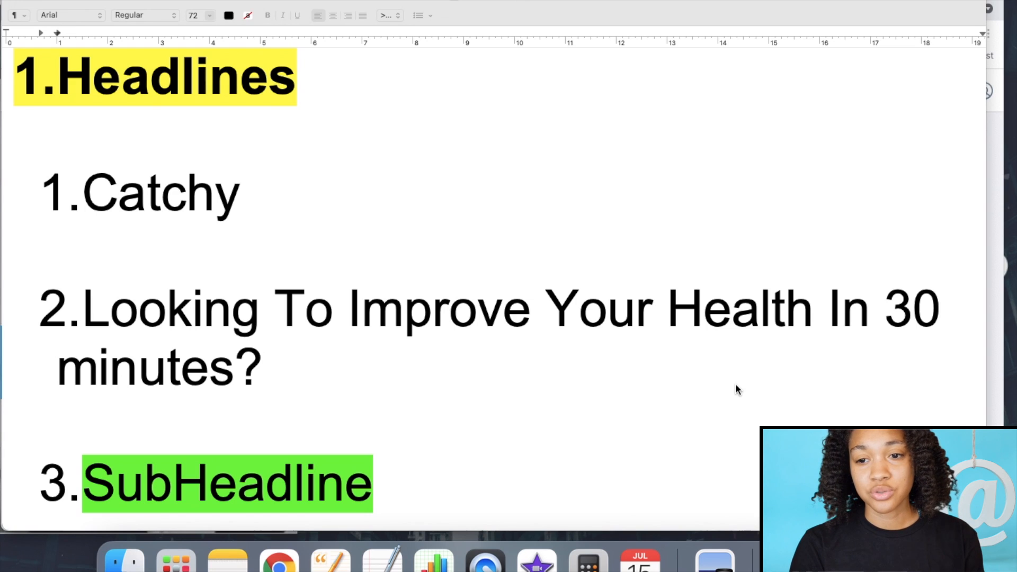
- Bring the GetResponse dashboard forward and open the Landing pages list from the Menu
click(991, 196)
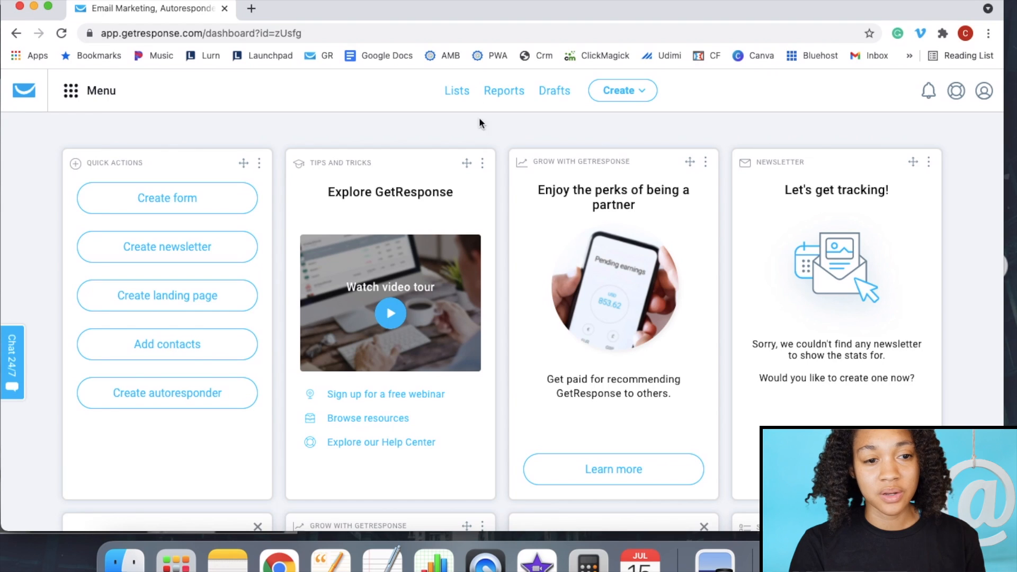
click(72, 94)
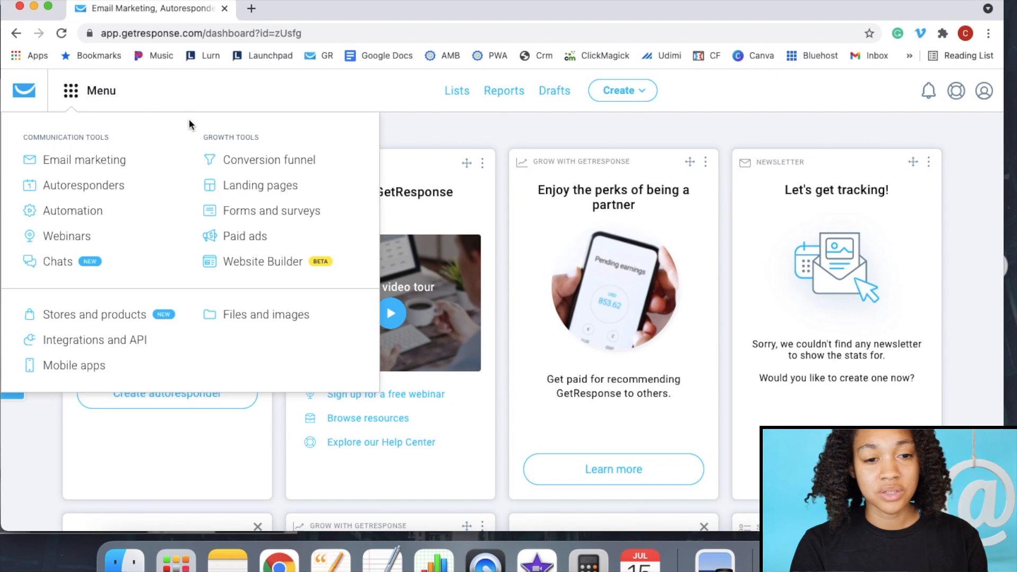
click(265, 192)
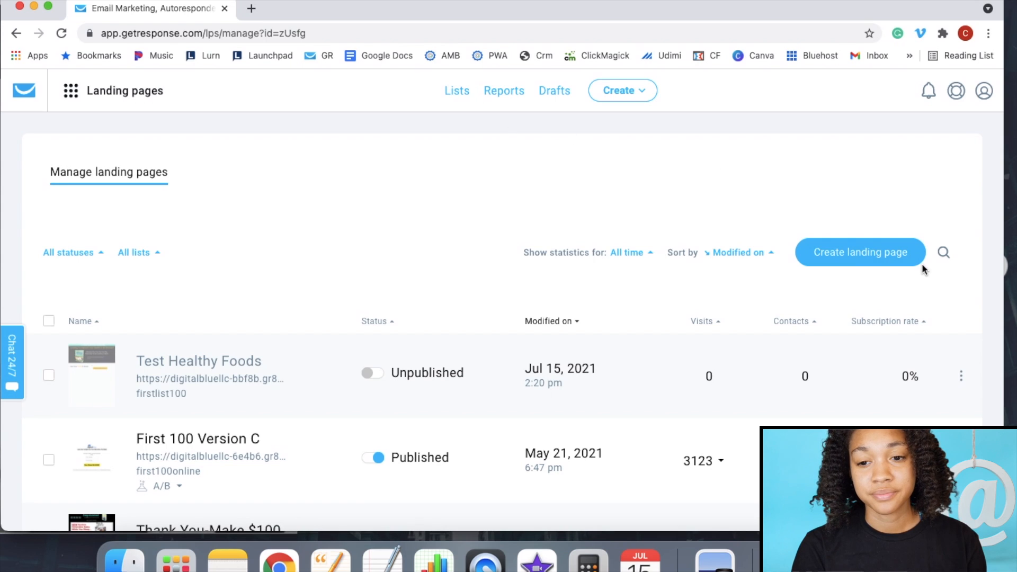
- Create a new landing page from the free e-book template in the Downloads category
click(866, 259)
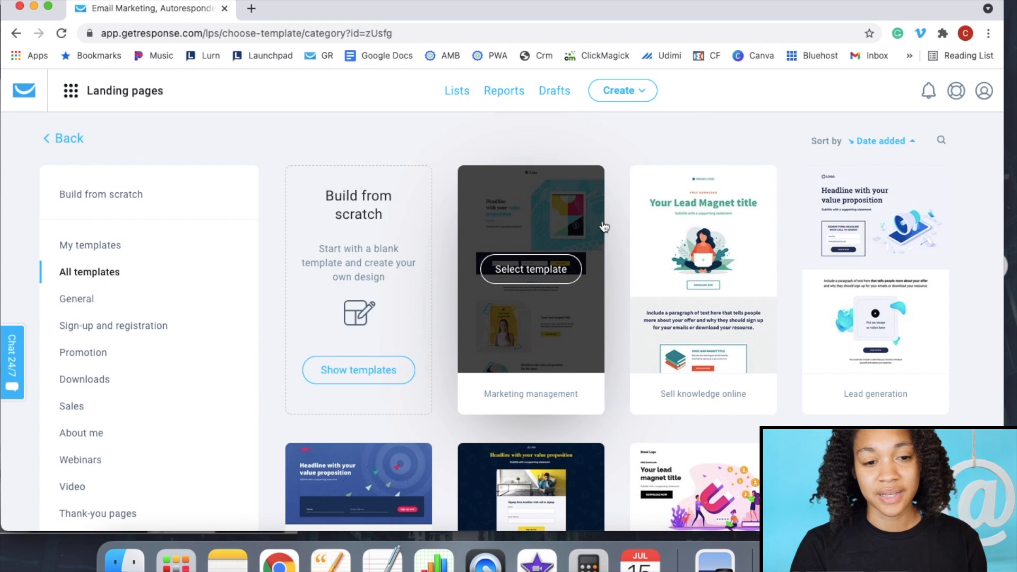
click(95, 382)
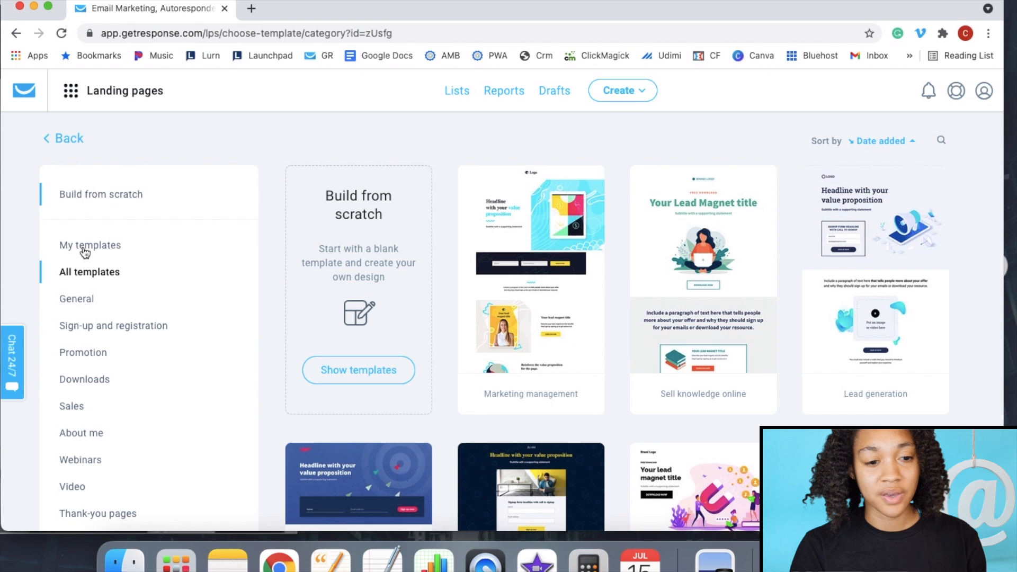
click(86, 379)
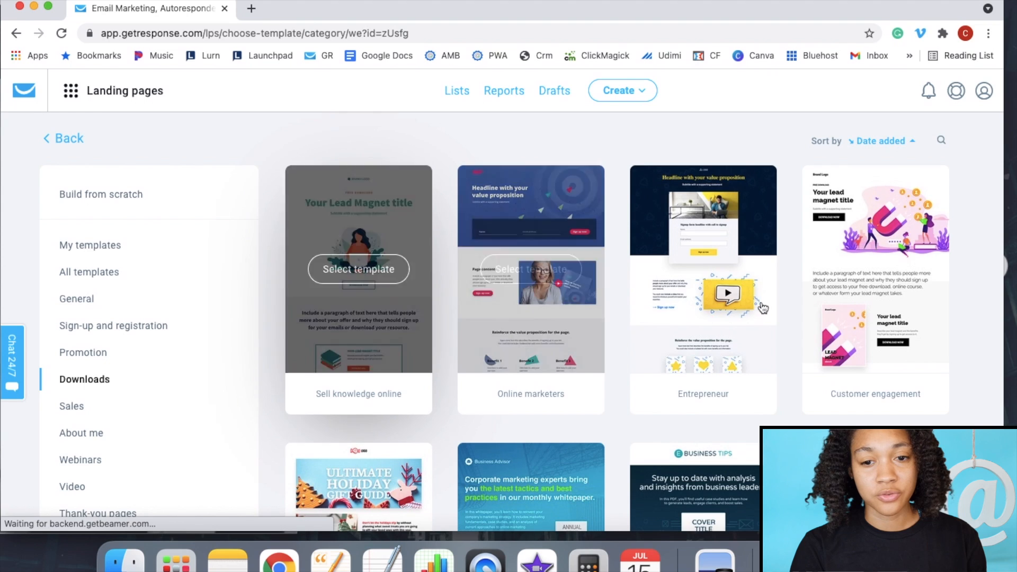
scroll(840, 270, down, 5)
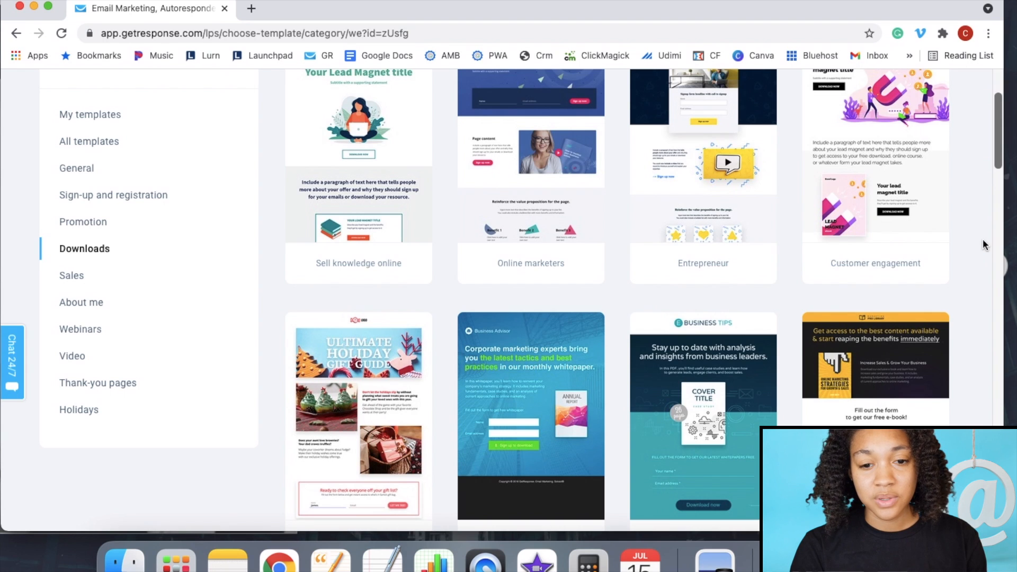
scroll(948, 262, down, 2)
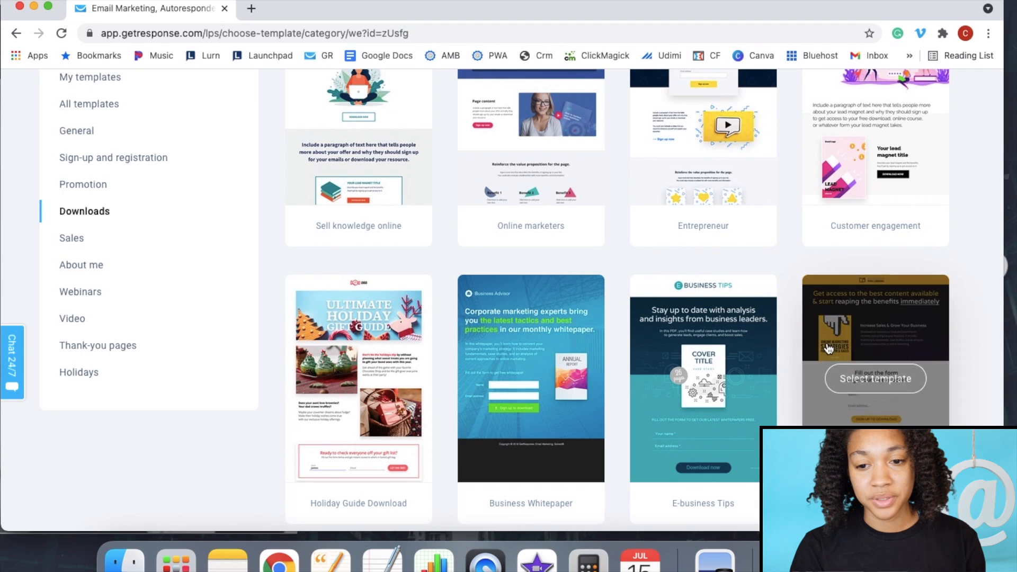
click(882, 381)
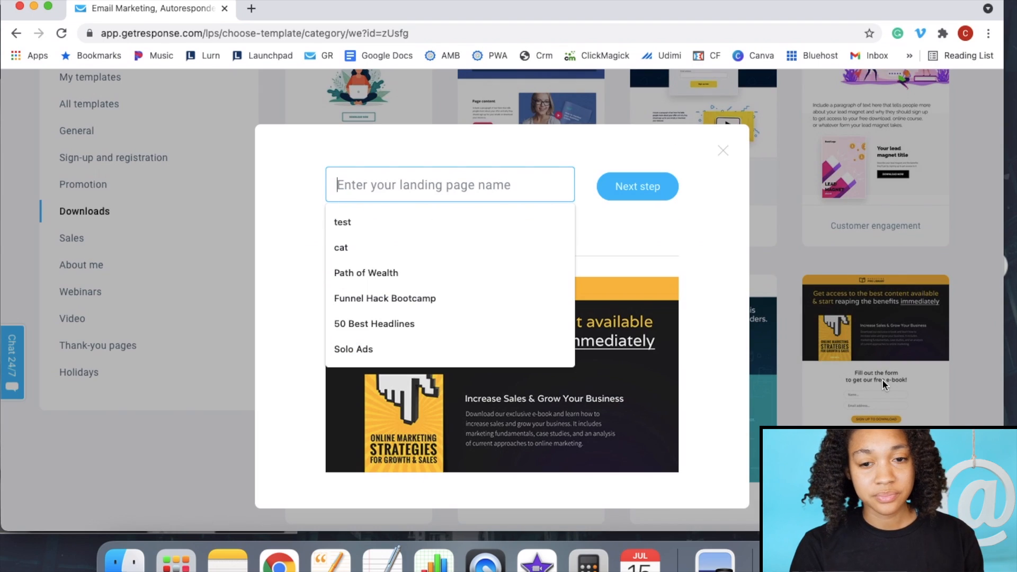
- Name the landing page 'Healthy Eating 101', correcting the 'Heathly' typo, and continue to the editor
click(651, 233)
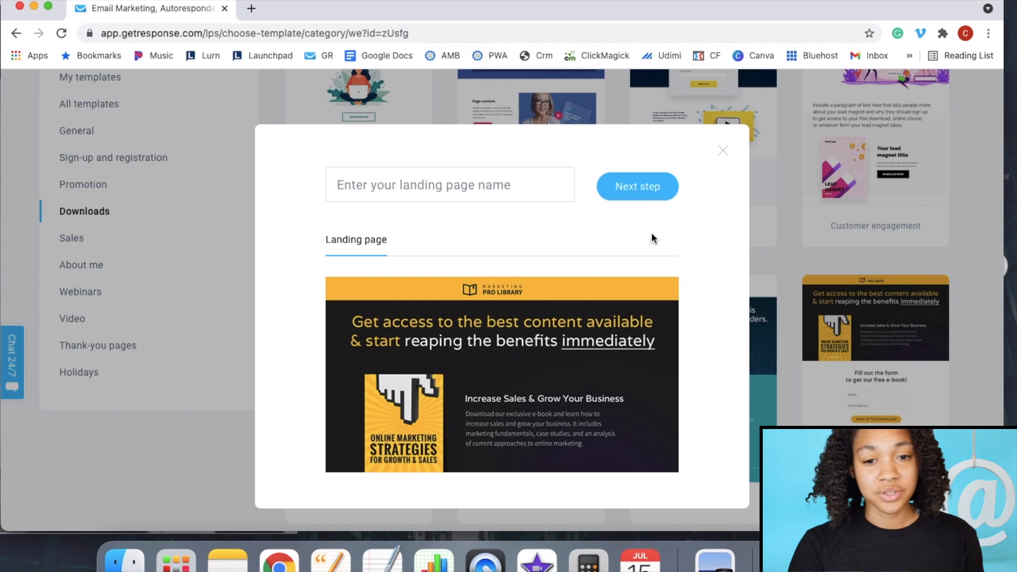
click(527, 179)
text(Heal)
key(BackSpace)
text(thly Eating 101)
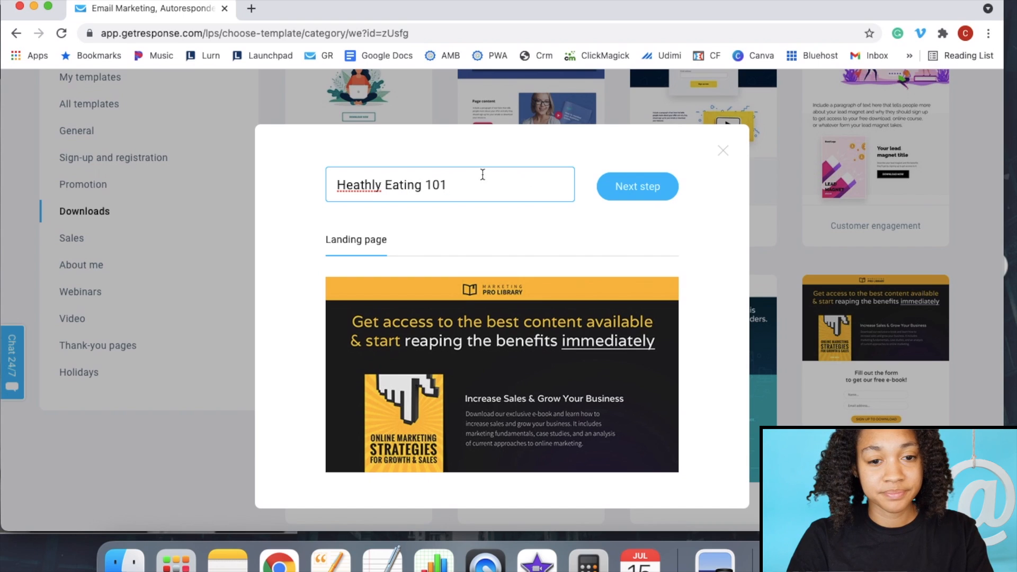
right_click(366, 185)
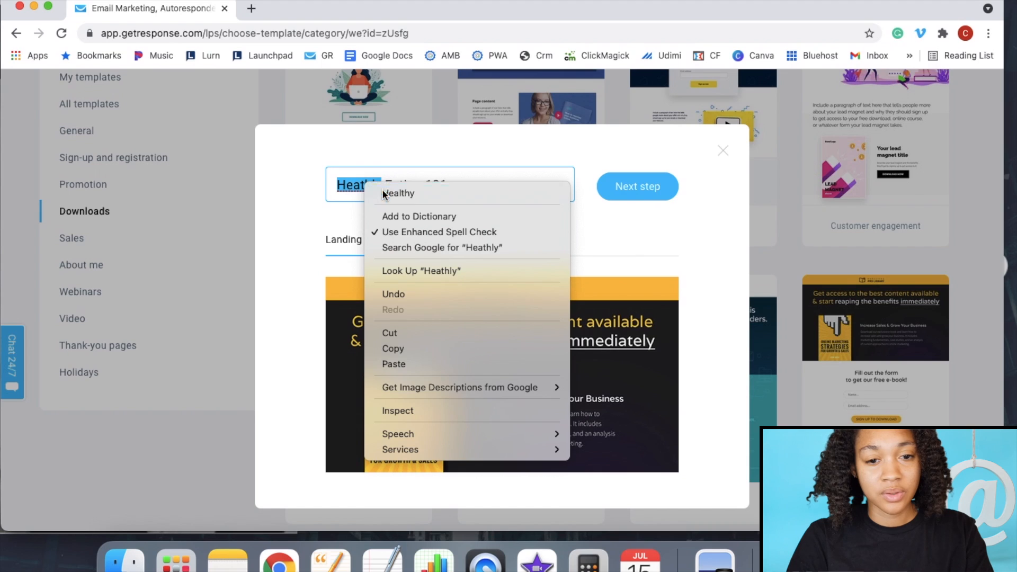
click(383, 192)
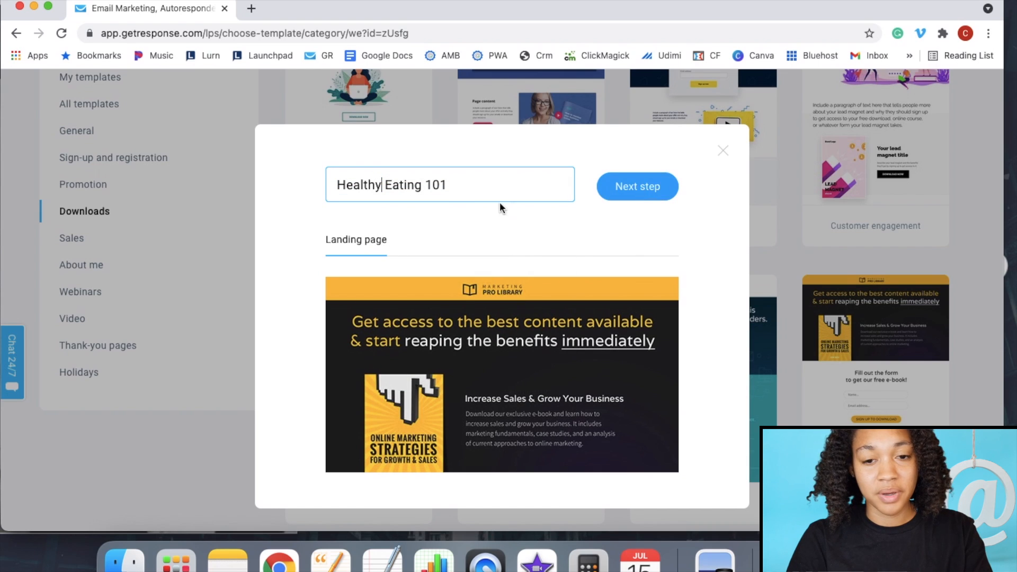
click(646, 186)
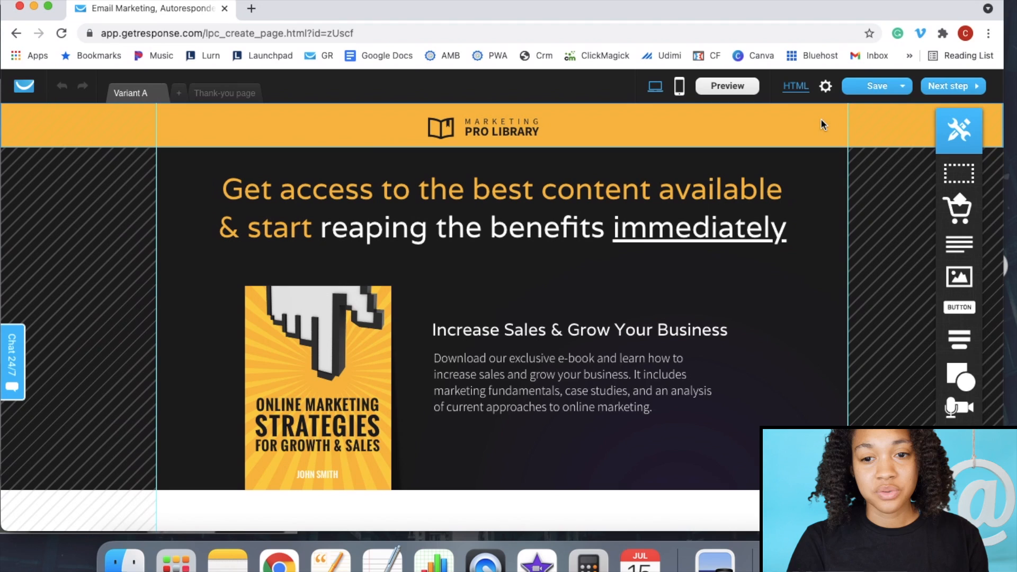
click(902, 86)
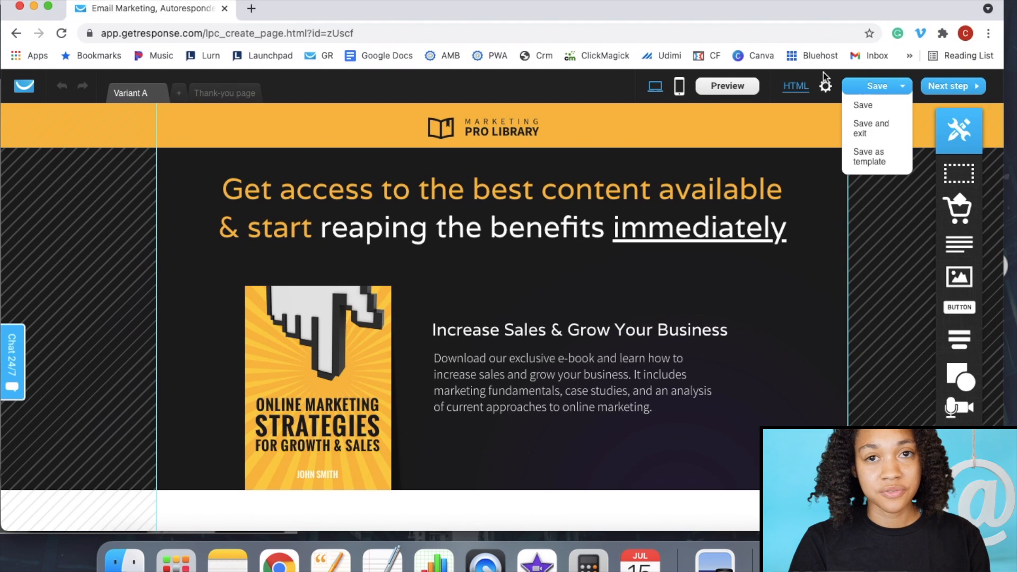
click(740, 86)
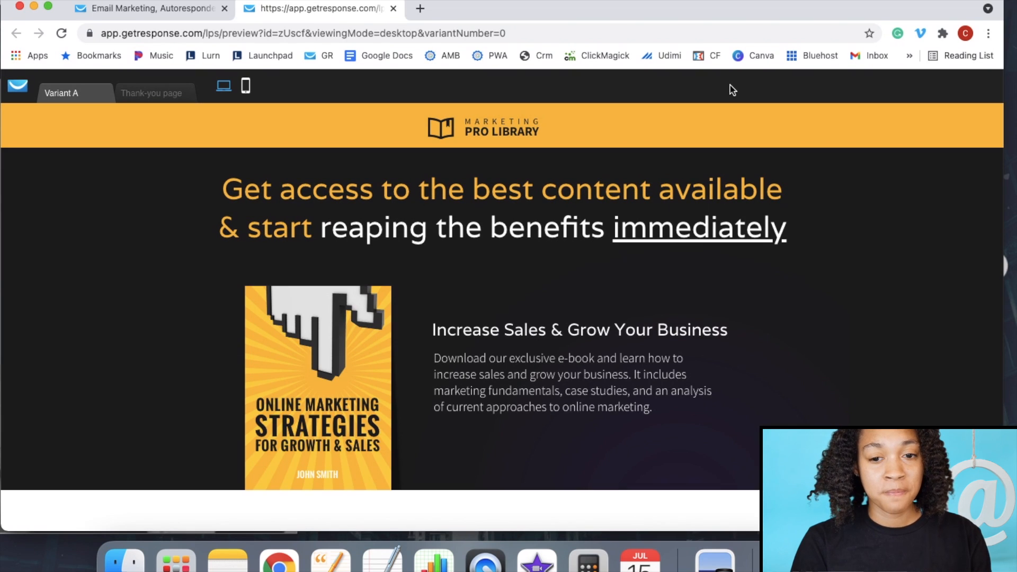
scroll(820, 280, down, 1)
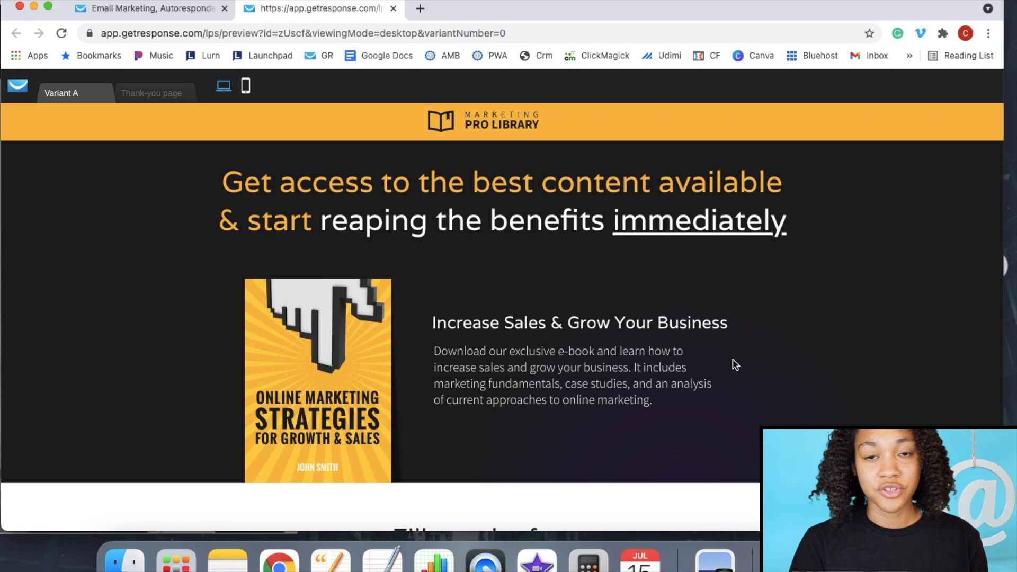
scroll(735, 364, down, 7)
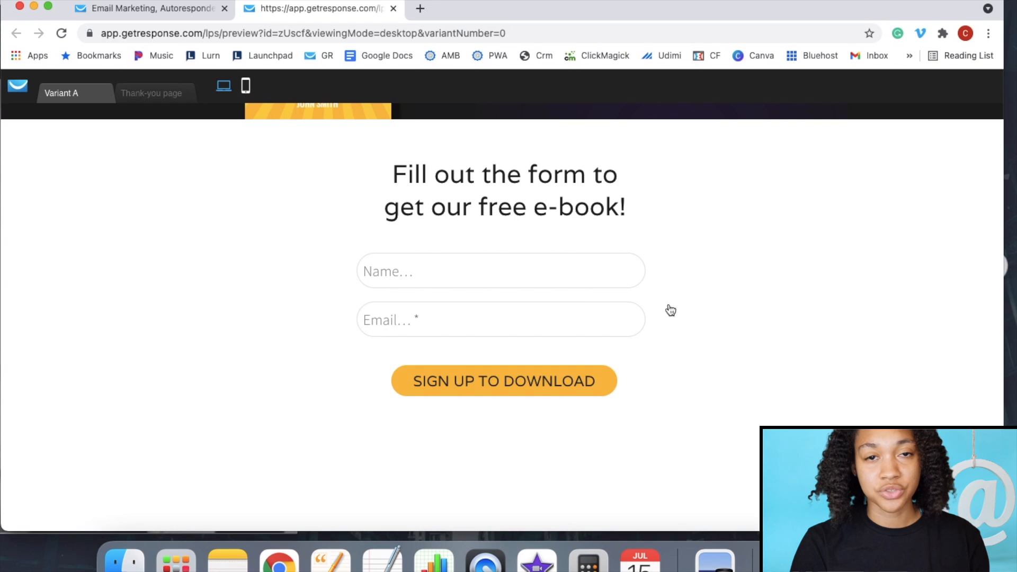
scroll(817, 302, up, 3)
scroll(817, 302, down, 3)
scroll(817, 302, up, 4)
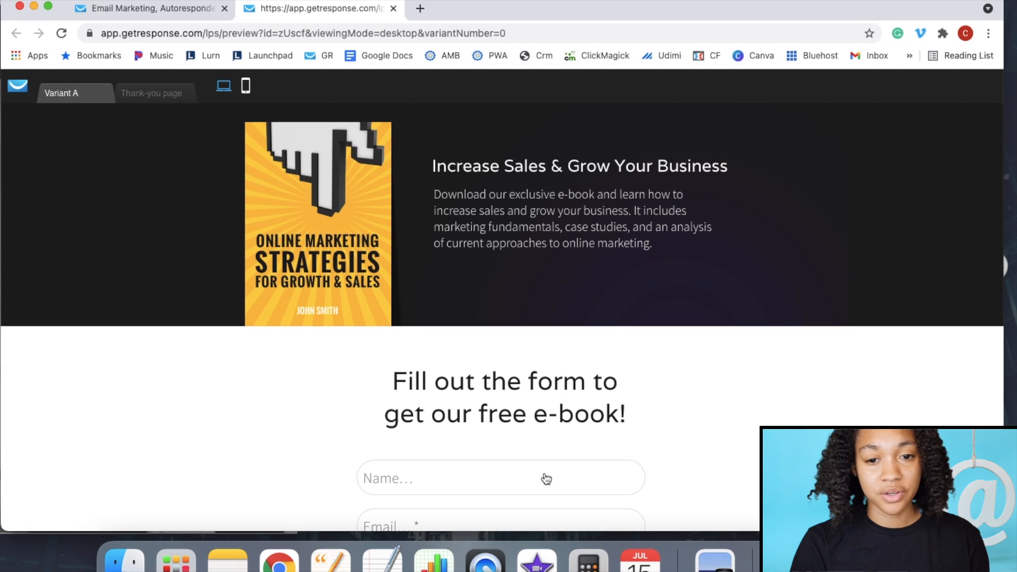
scroll(606, 202, up, 3)
scroll(547, 224, up, 1)
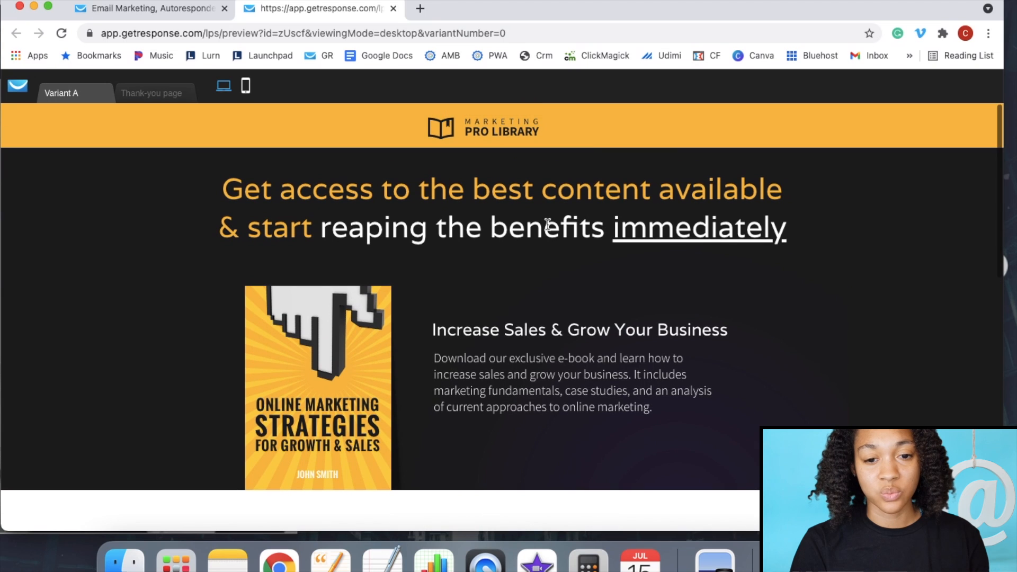
click(393, 8)
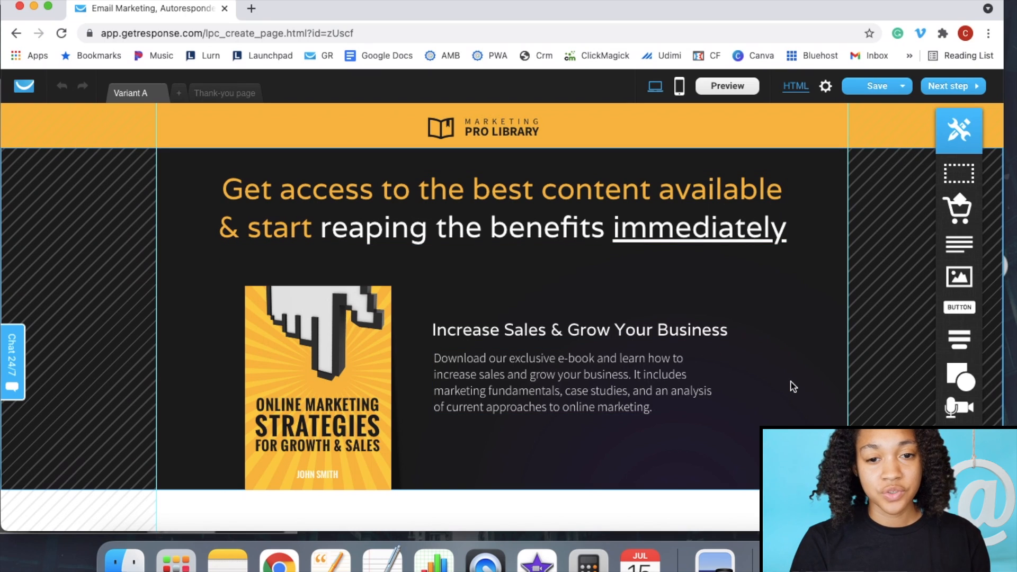
- Replace the Marketing Pro Library logo in the orange header with a 'FREE EBook Below' text box
click(503, 126)
click(566, 129)
click(506, 131)
click(532, 109)
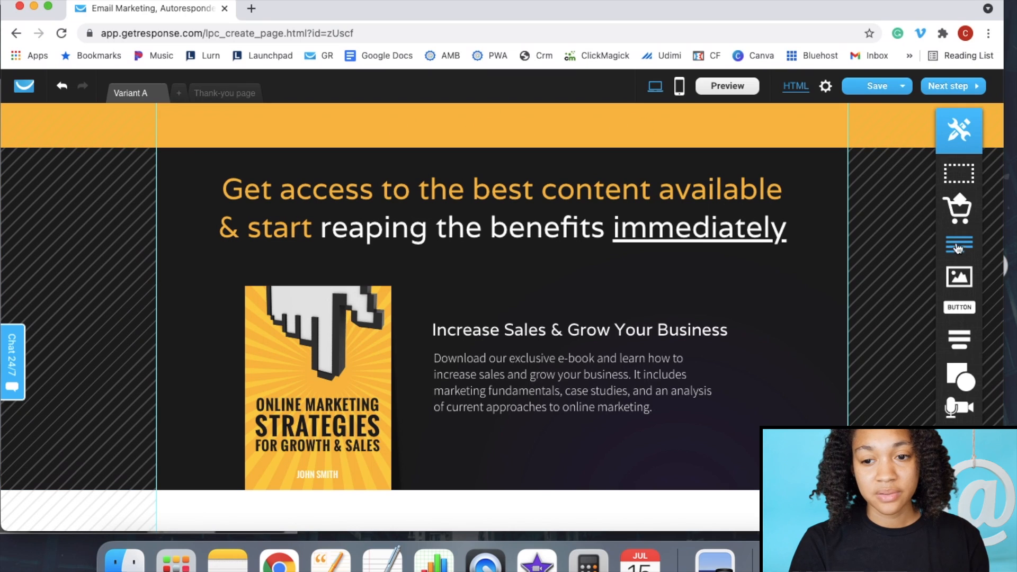
drag(960, 249, 501, 123)
double_click(498, 124)
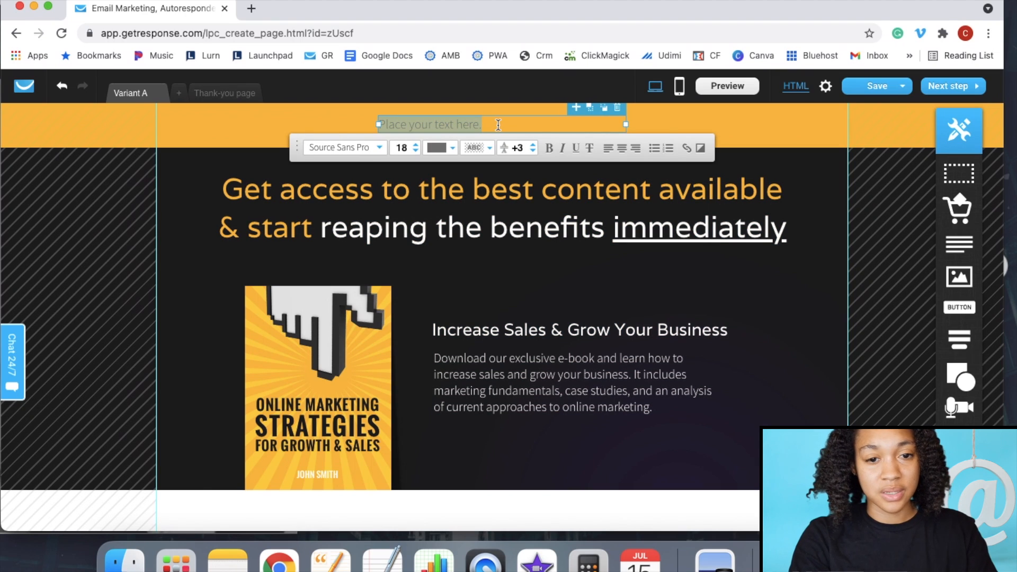
key(BackSpace)
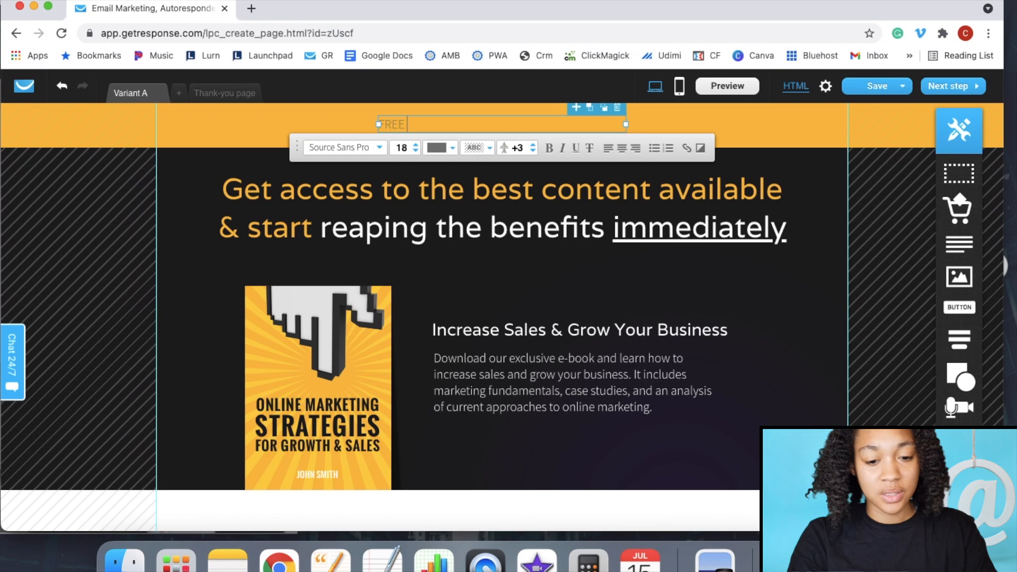
text(FREE E)
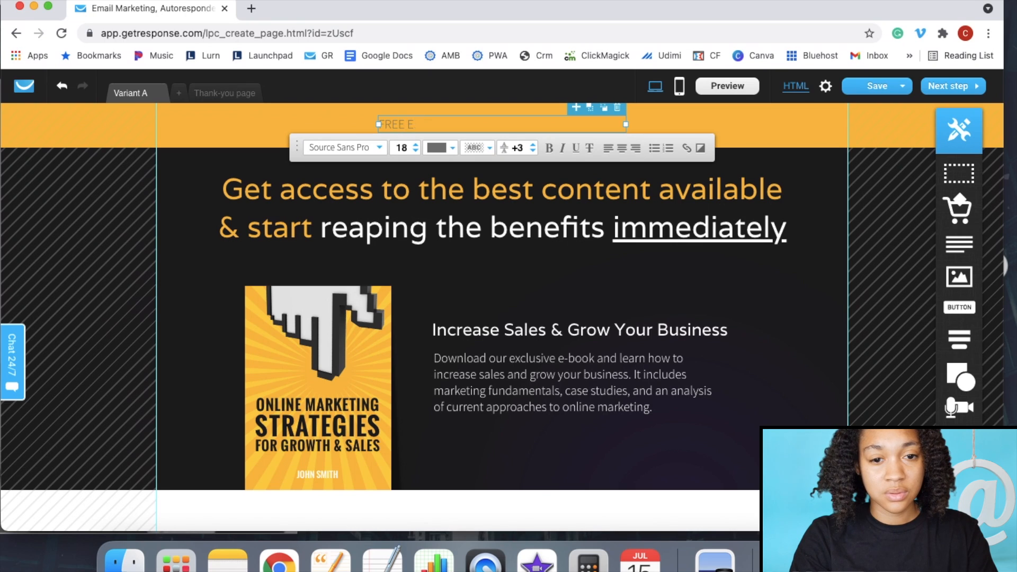
text(Book Below..)
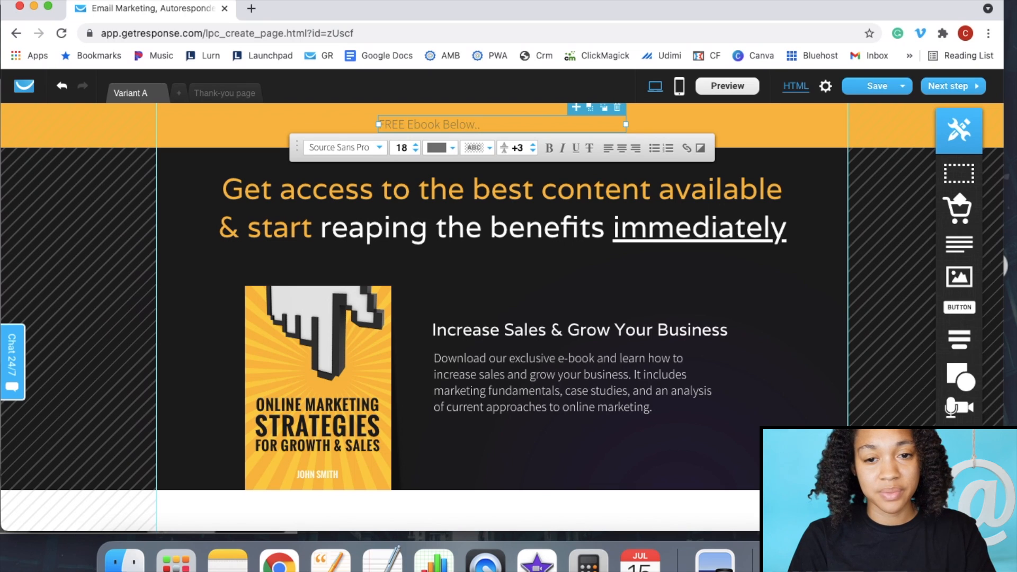
- Make the header text bold at size 55, widen its box and position it in the orange band
drag(626, 124, 485, 124)
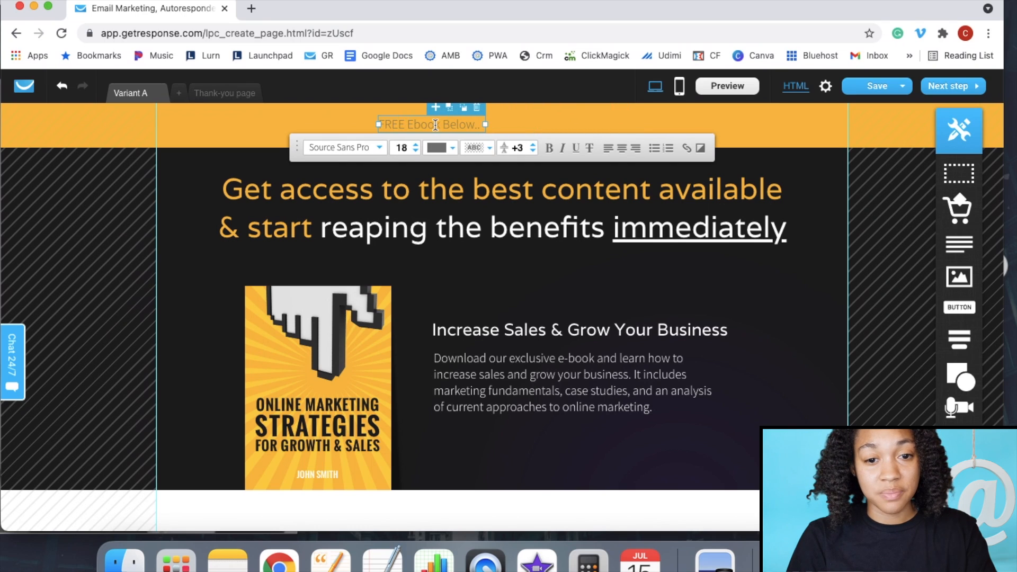
click(551, 150)
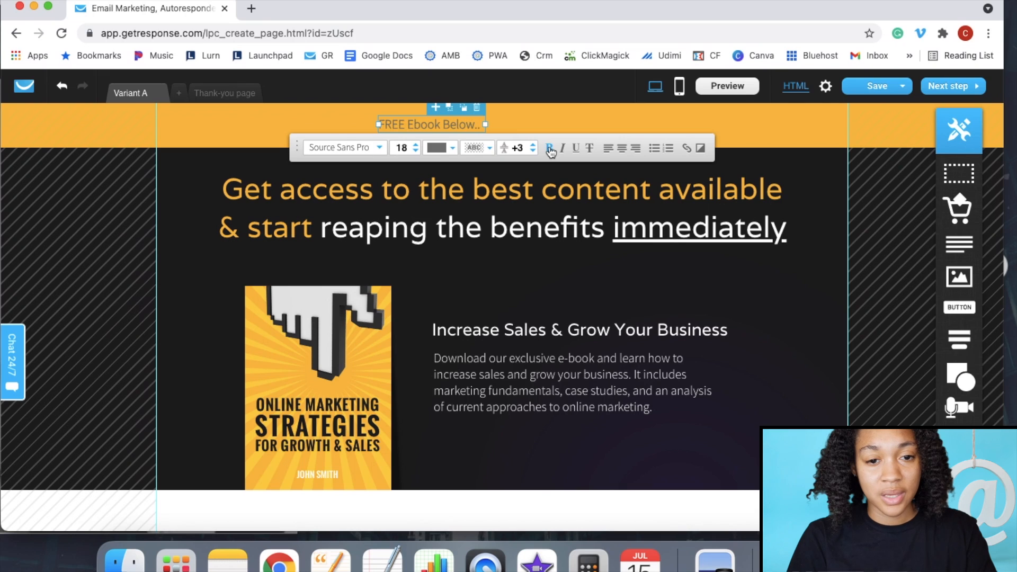
click(415, 145)
click(415, 146)
drag(487, 124, 668, 126)
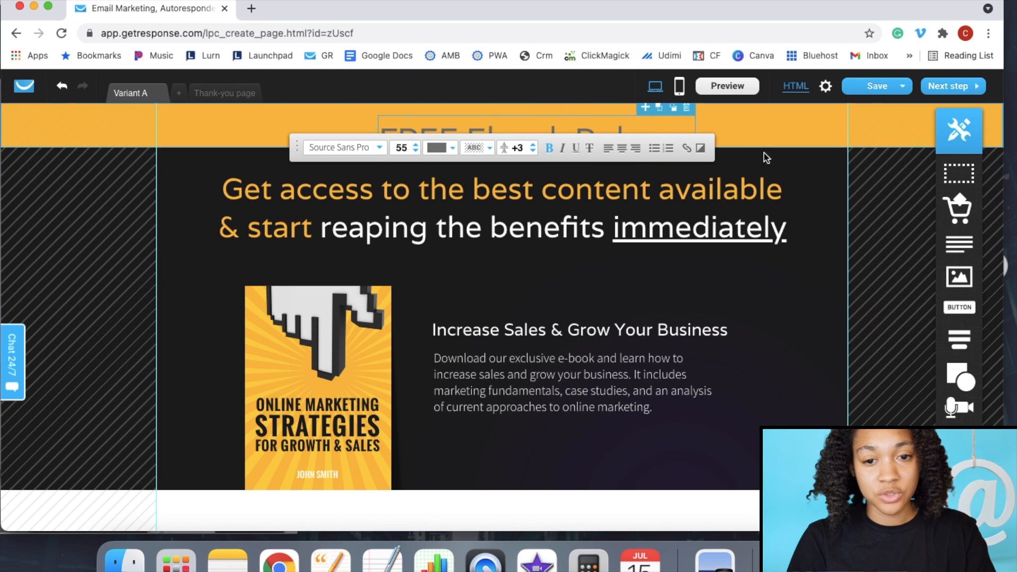
click(782, 161)
drag(612, 134, 603, 120)
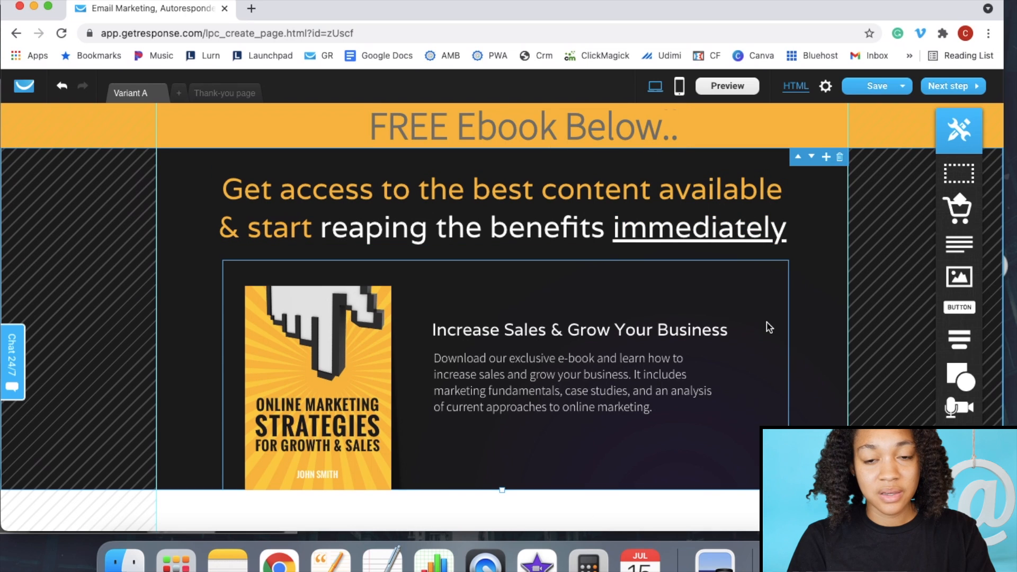
scroll(769, 328, down, 2)
- Bring the headline notes document in front of Chrome and scroll to the Catchy and SubHeadline items
scroll(769, 327, up, 2)
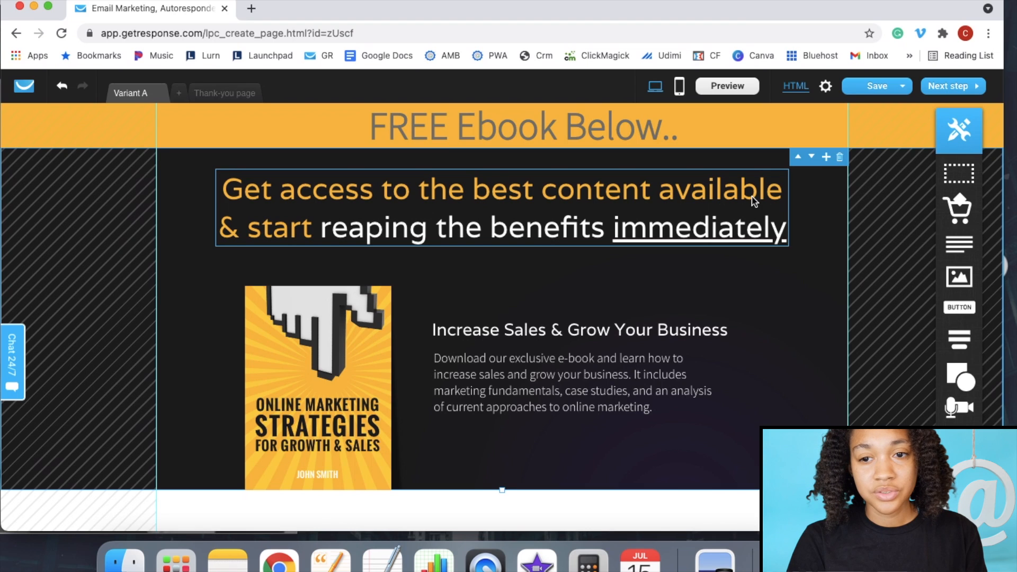
drag(884, 1, 884, 8)
click(880, 1)
scroll(717, 247, down, 1)
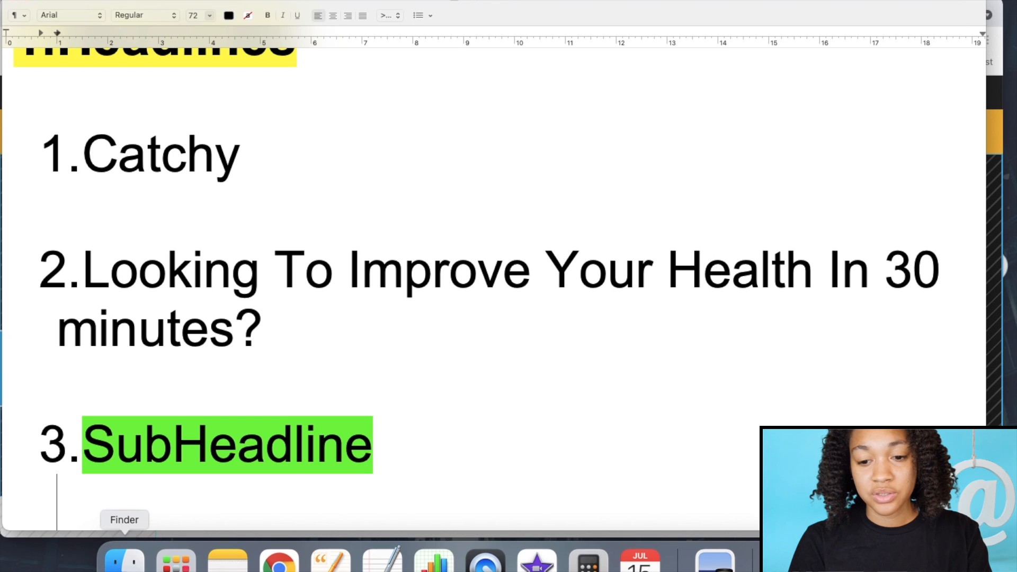
- In Finder, open NavigatingPaleoDiet_mrr > Module-4-Promo-Banners and preview the 250 - 250.jpg and 336 - 280.jpg banners
click(124, 559)
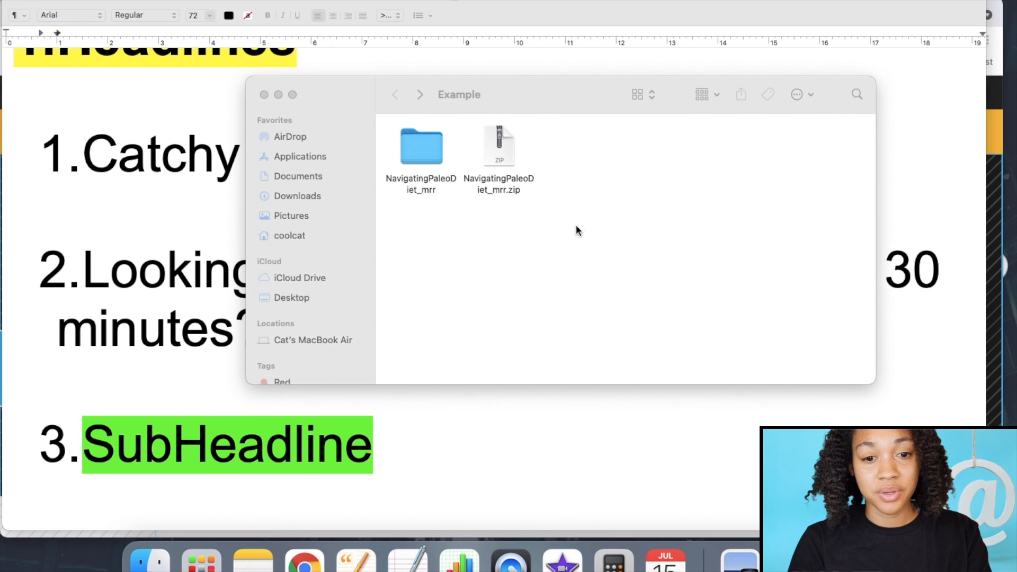
double_click(419, 142)
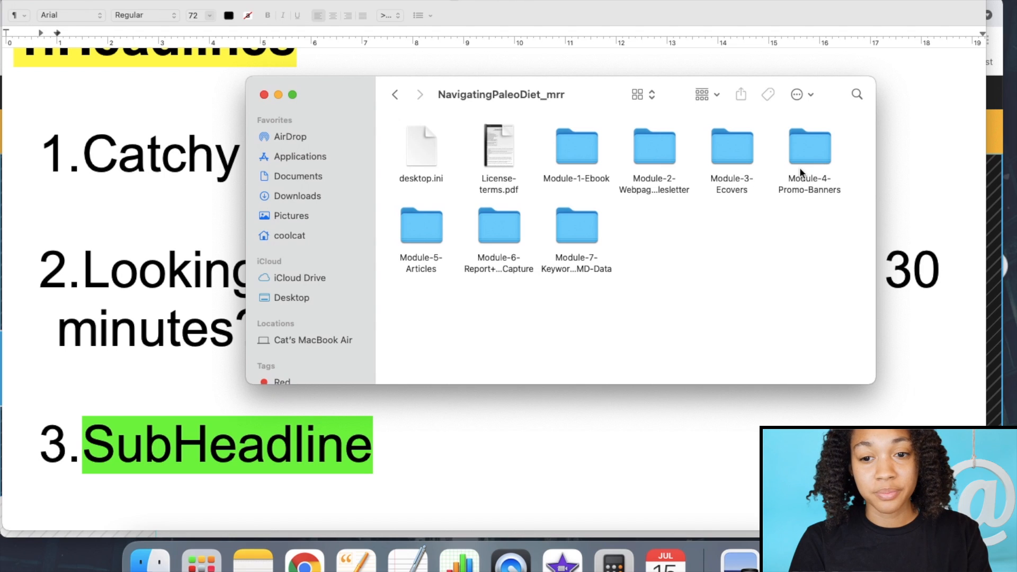
double_click(802, 156)
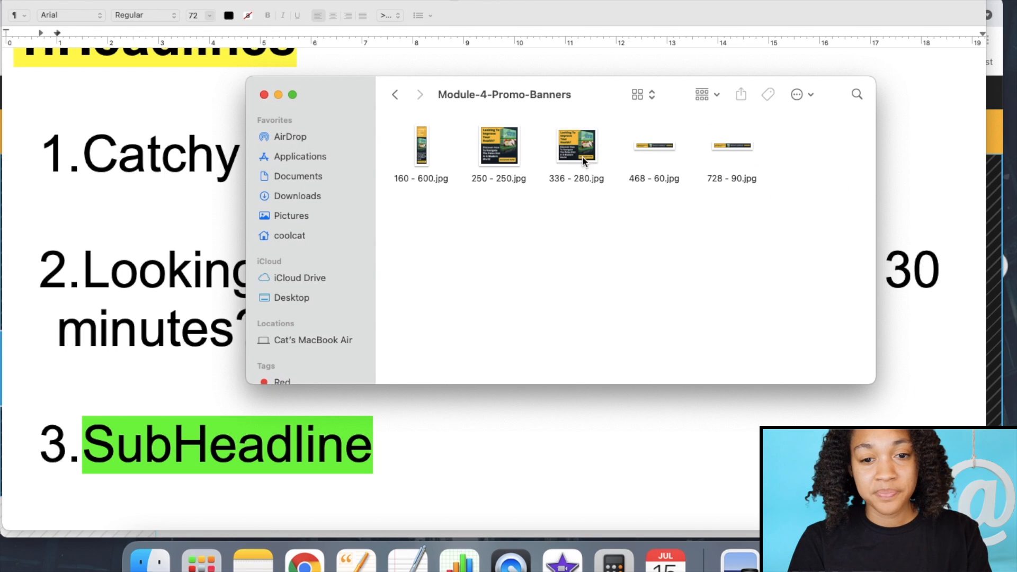
click(491, 147)
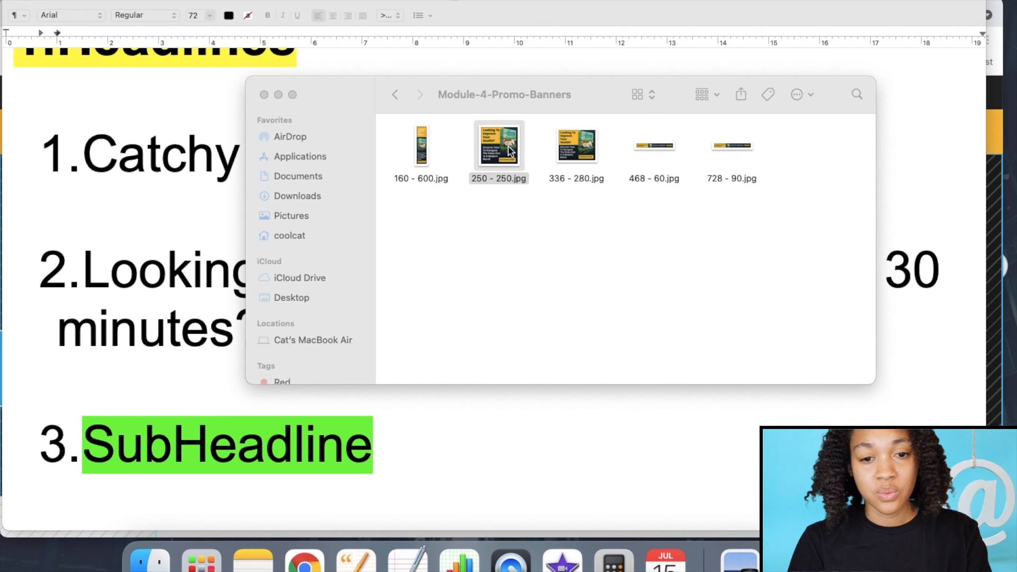
double_click(508, 152)
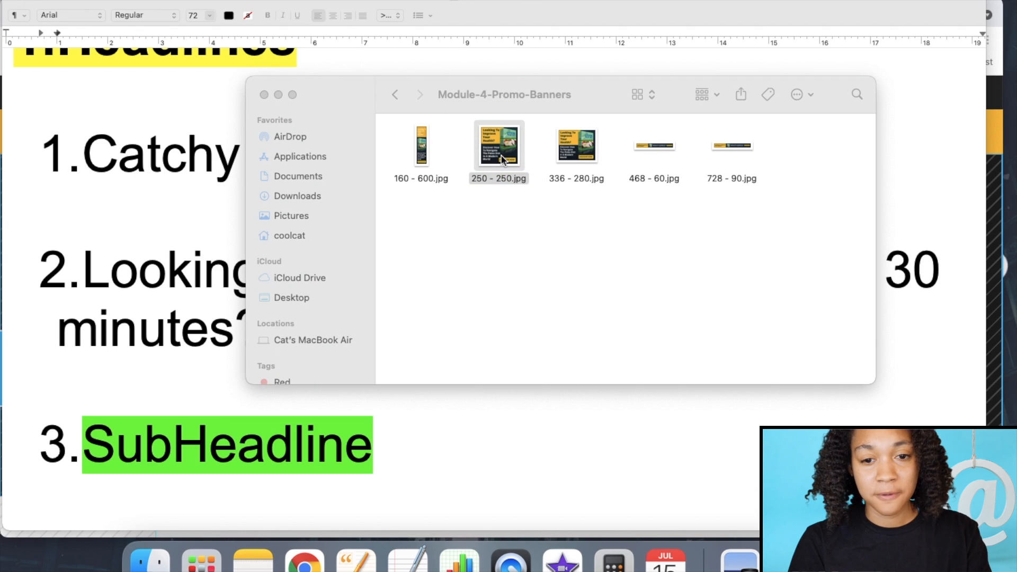
double_click(588, 148)
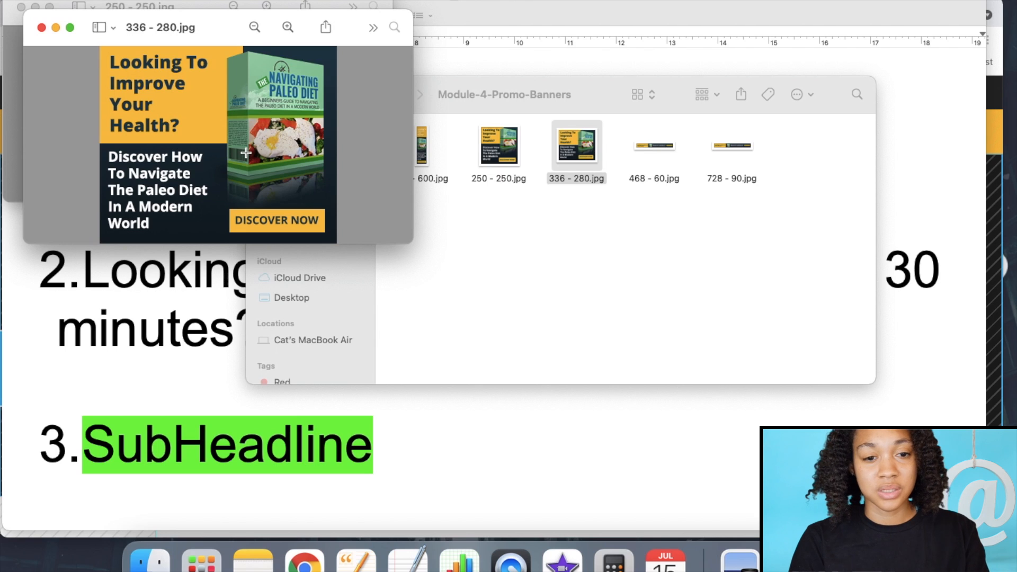
click(41, 27)
- Copy the headline 'Looking To Improve Your Health In 30 minutes?' from the notes and return to the editor
click(21, 7)
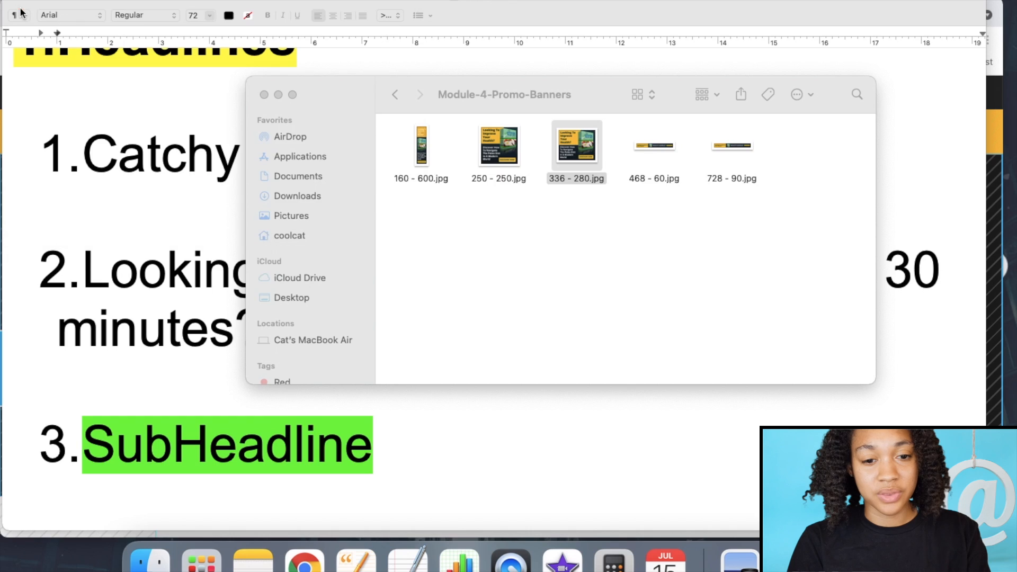
click(143, 191)
mouse_move(314, 327)
mouse_down()
mouse_move(180, 329)
mouse_move(85, 273)
mouse_up()
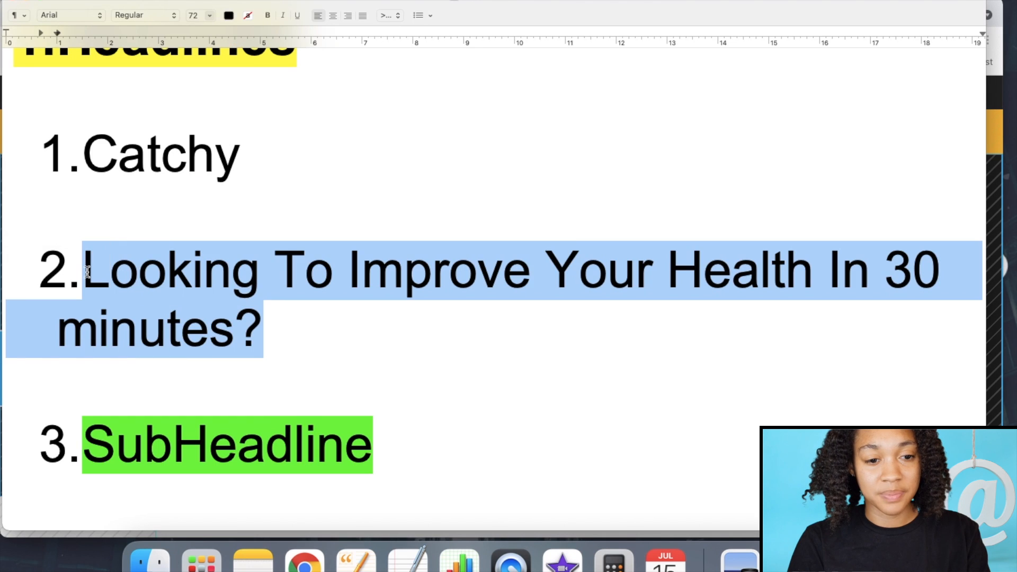
right_click(129, 288)
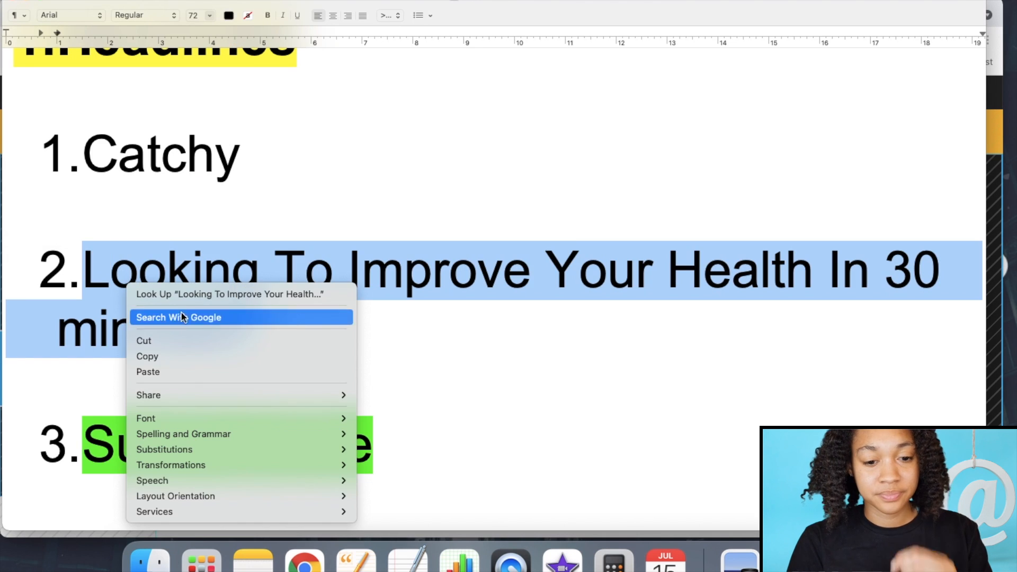
click(158, 357)
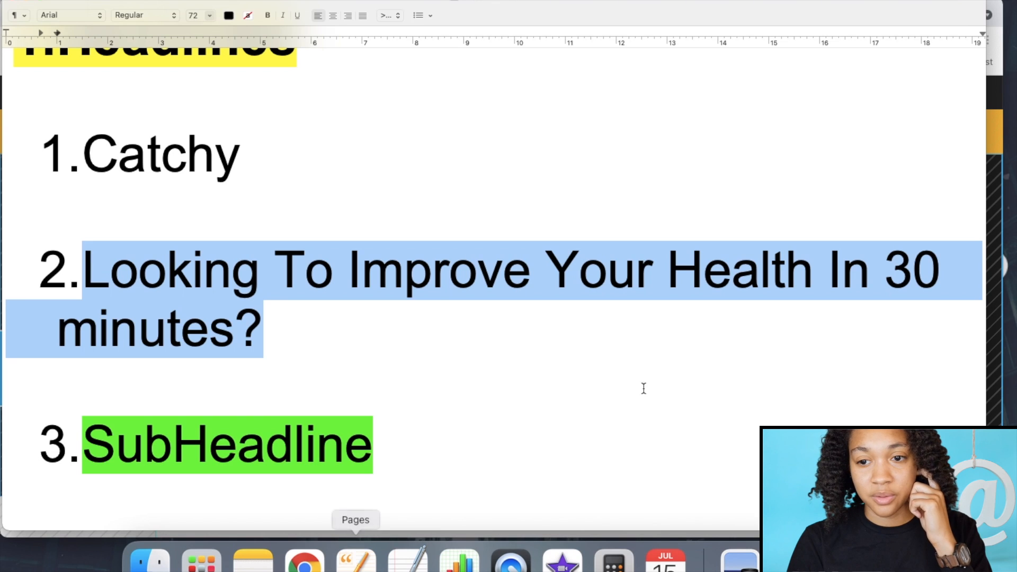
click(995, 142)
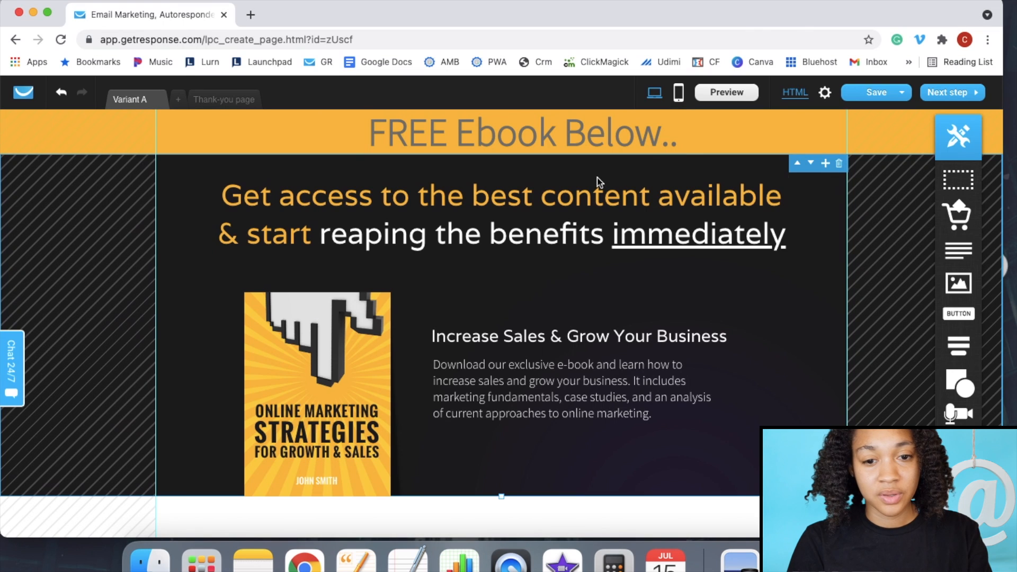
- Paste 'Looking To Improve Your Health In 30 minutes?' over the main headline, widened to one line and centred
click(587, 193)
double_click(587, 192)
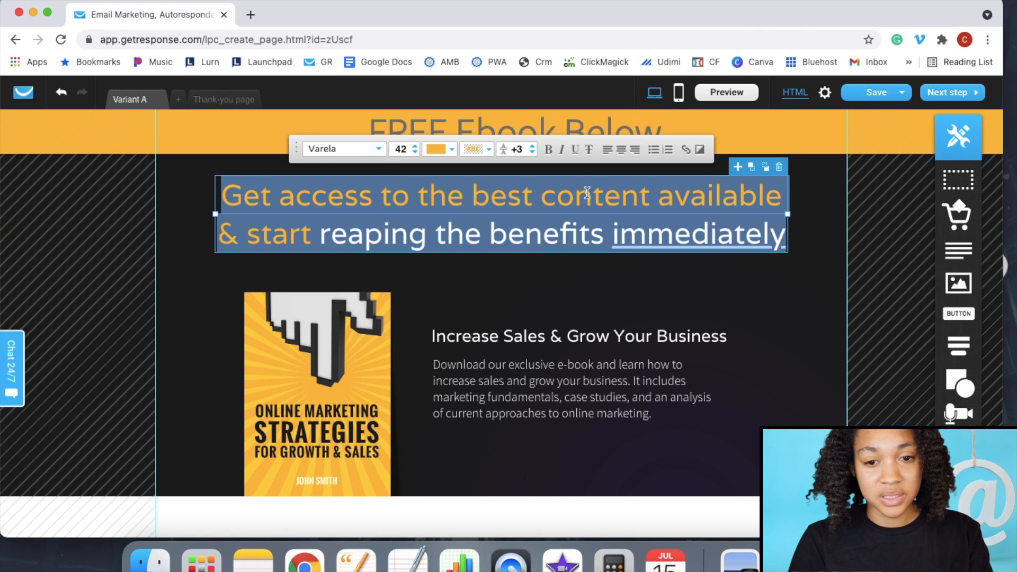
key(super+v)
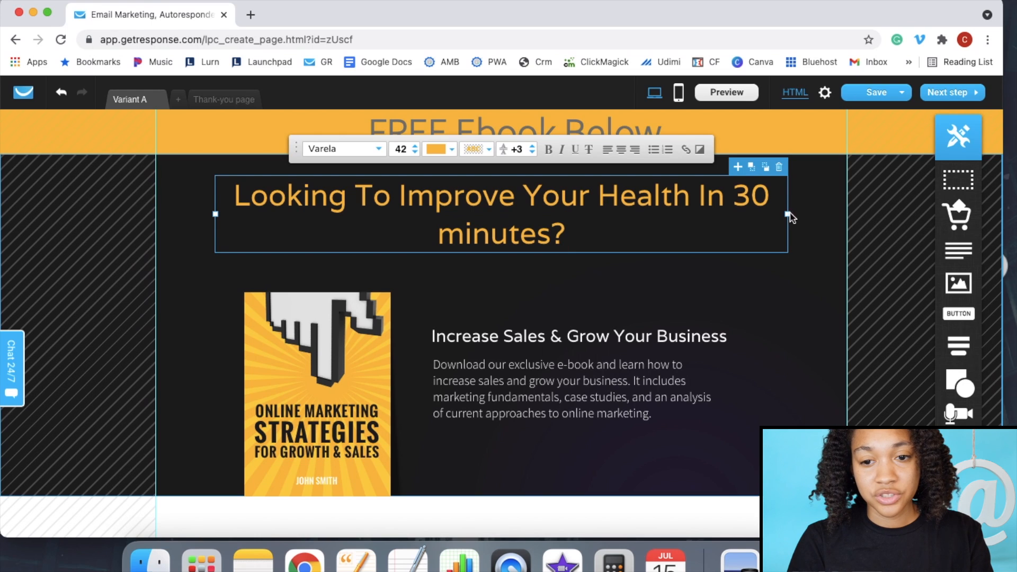
drag(787, 214, 899, 216)
click(737, 275)
drag(731, 199, 695, 201)
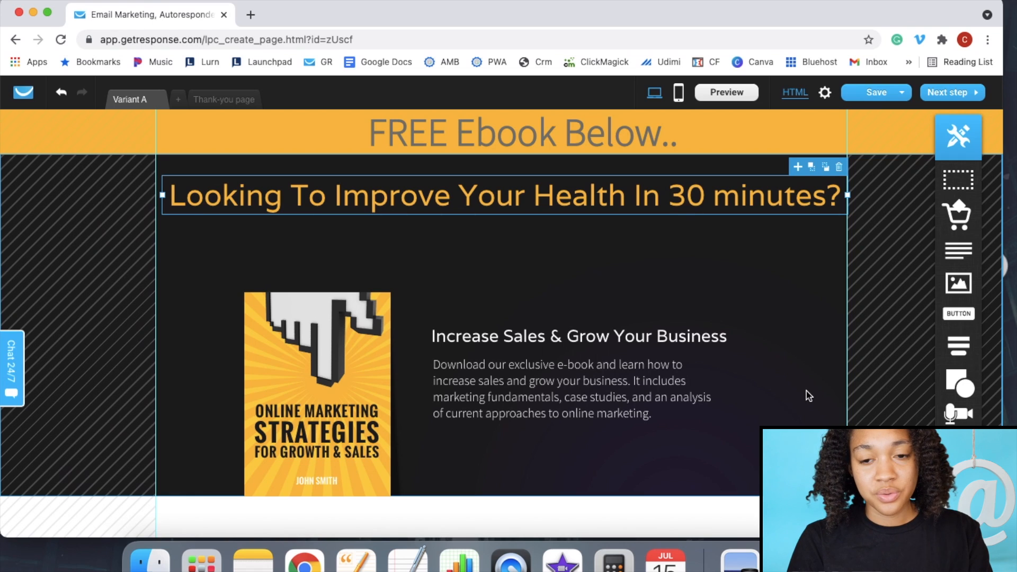
click(795, 278)
scroll(798, 276, down, 1)
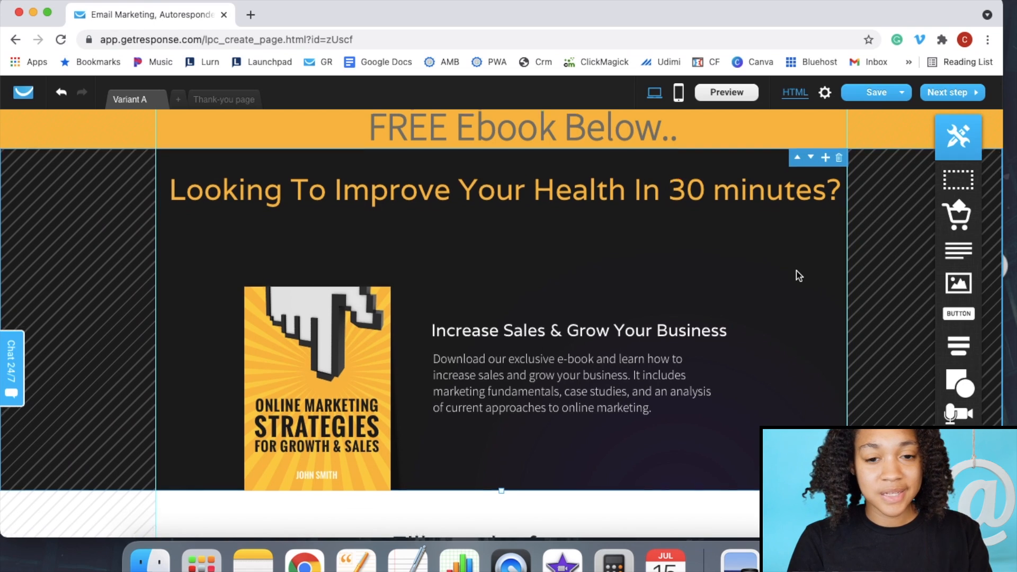
scroll(798, 276, down, 2)
scroll(798, 276, up, 2)
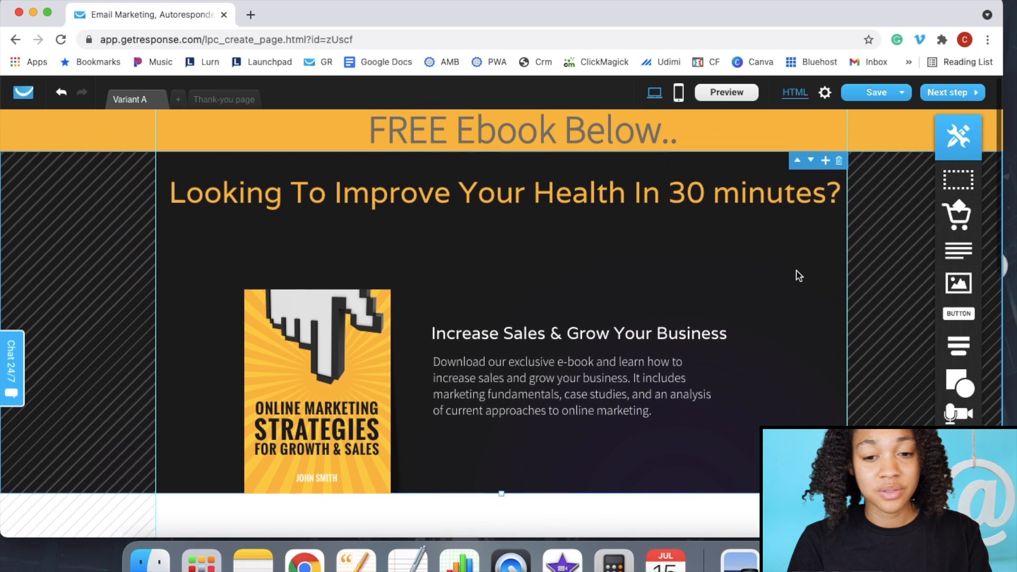
scroll(799, 276, up, 1)
scroll(799, 276, down, 1)
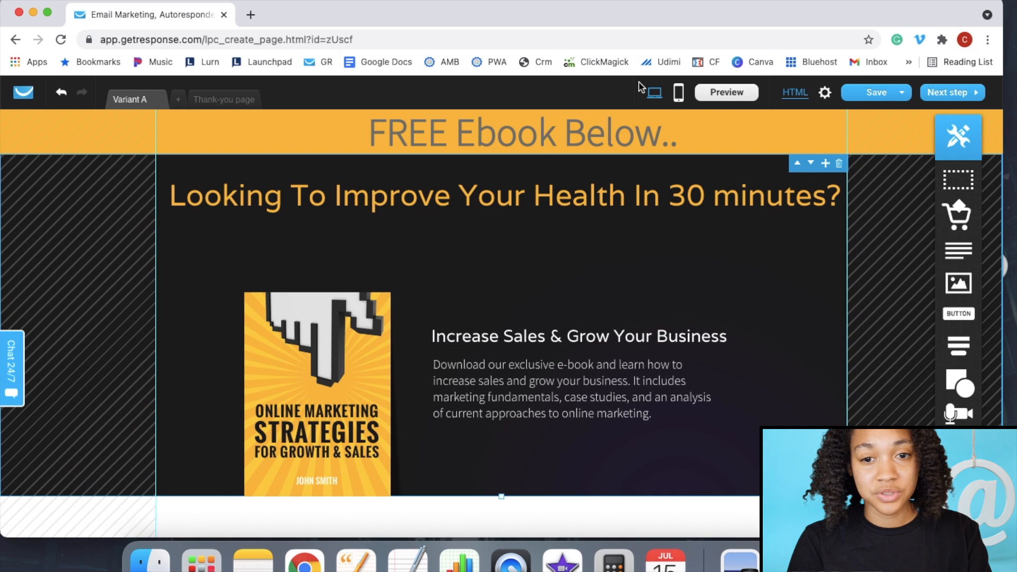
click(617, 1)
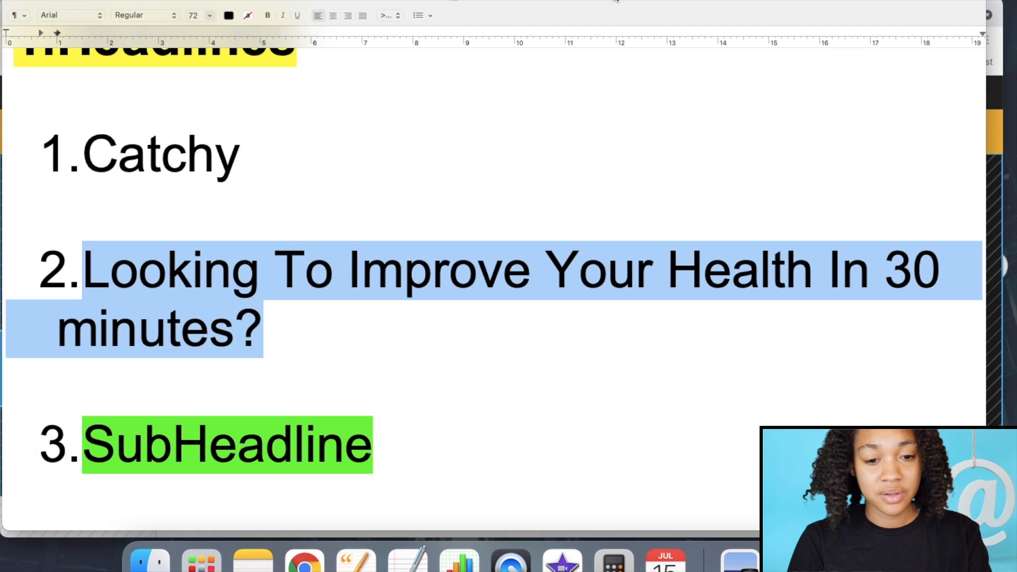
- Add 'Diet' after 'Paleo' in the notes subheadline and copy the corrected subheadline
scroll(535, 344, down, 6)
click(531, 354)
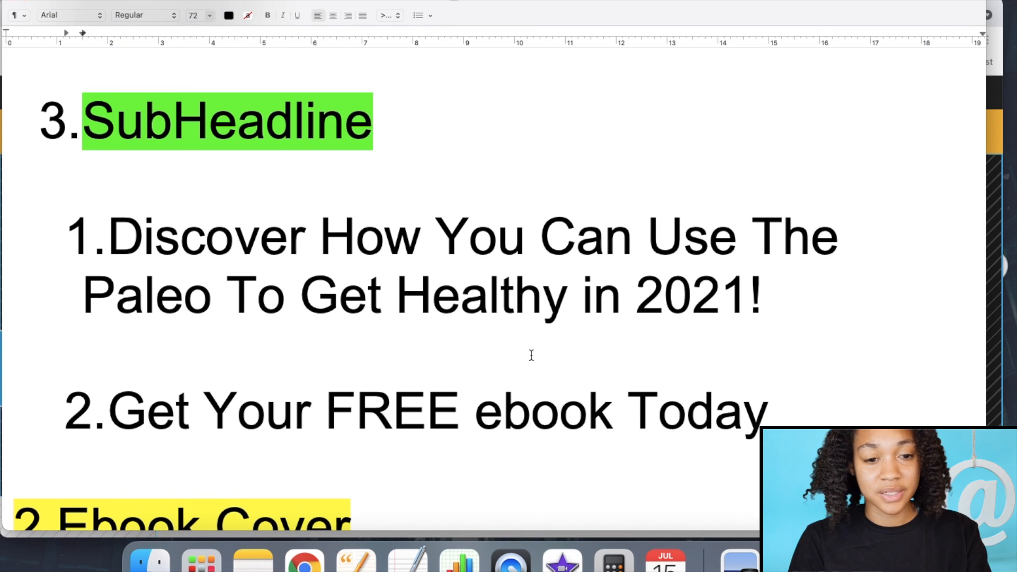
click(228, 286)
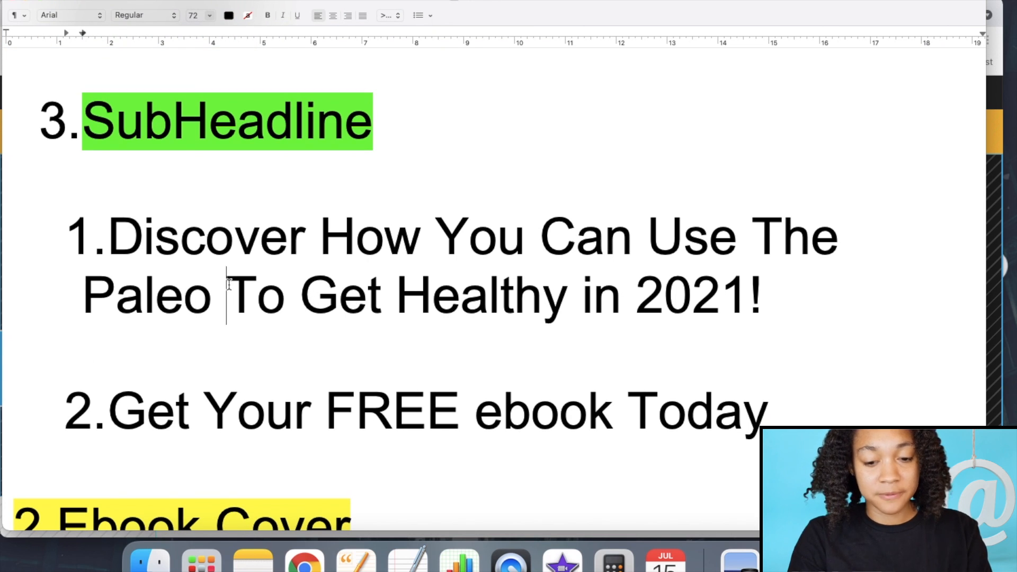
text(F)
key(BackSpace)
text(Di)
key(BackSpace)
text(iet)
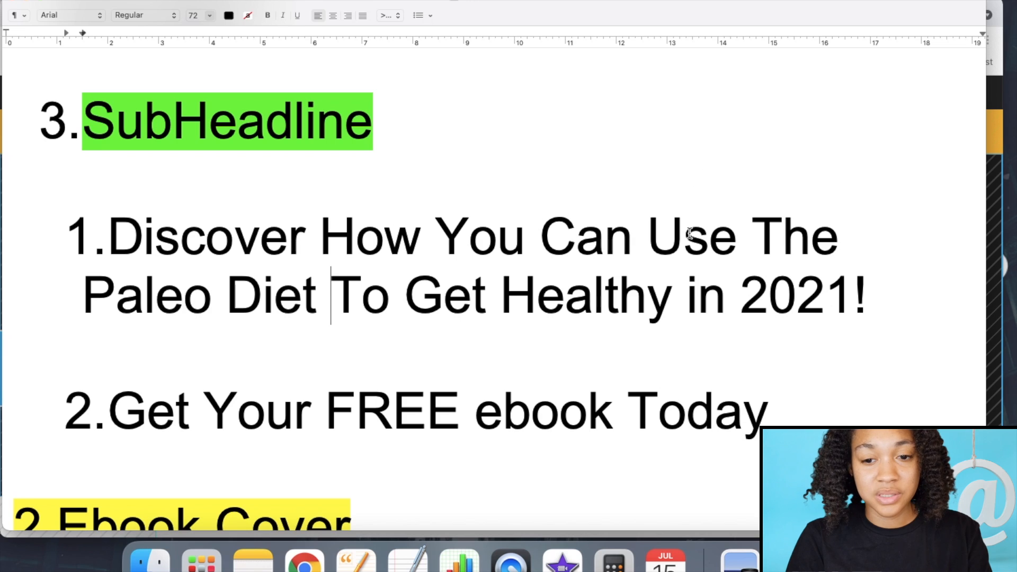
mouse_move(871, 297)
mouse_down()
mouse_move(386, 265)
mouse_move(232, 236)
mouse_move(115, 234)
mouse_up()
right_click(156, 236)
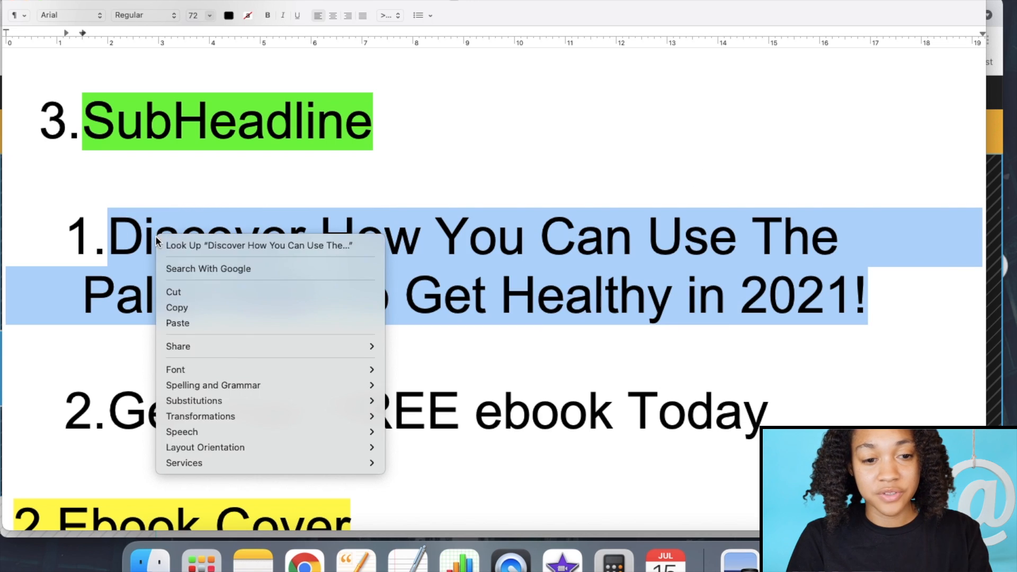
click(194, 308)
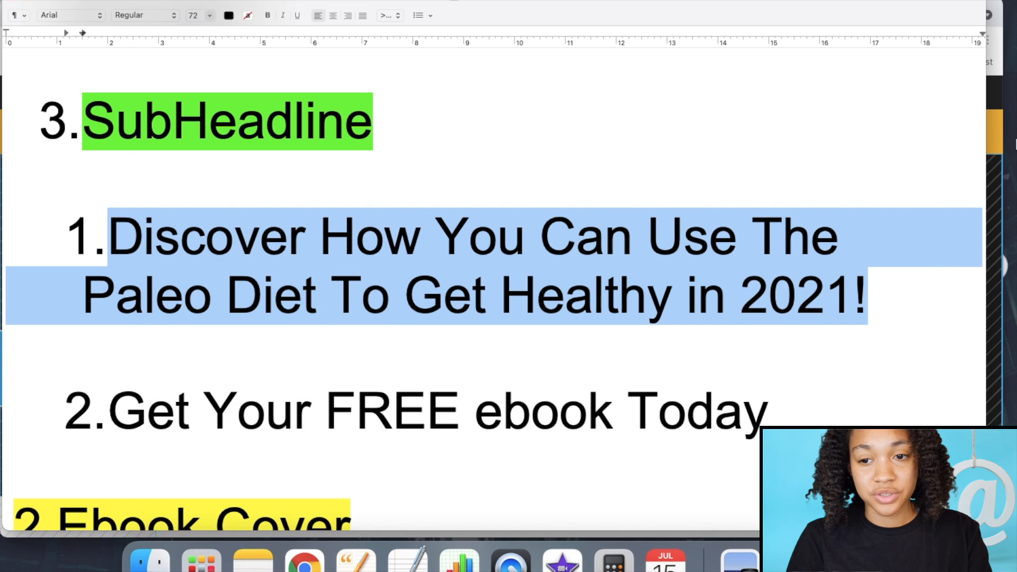
click(998, 169)
- Paste the subheadline over the 'Increase Sales & Grow Your Business' heading and move the ebook block up
click(506, 335)
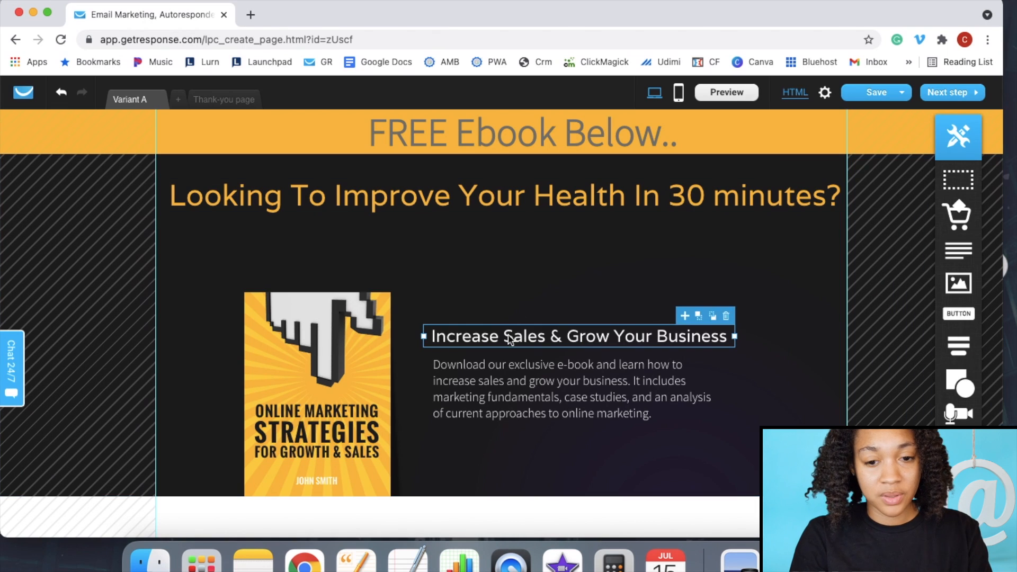
click(508, 336)
key(super+v)
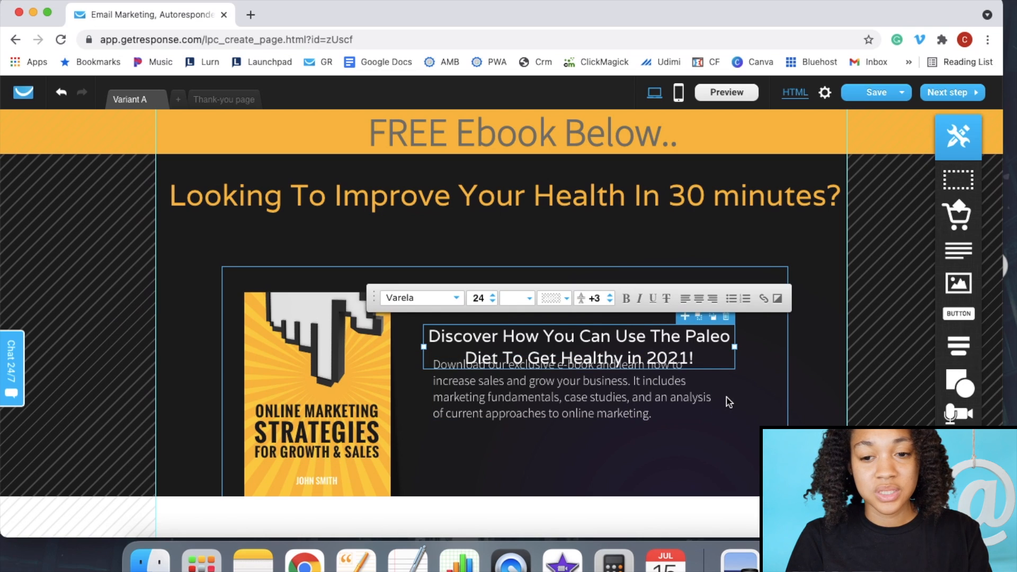
click(829, 373)
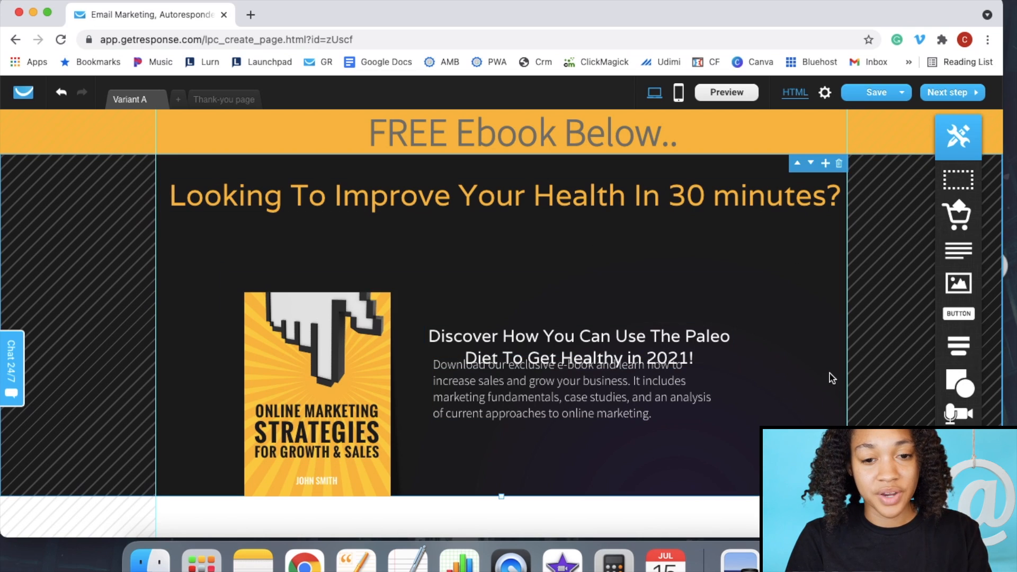
scroll(511, 433, down, 5)
scroll(511, 434, up, 5)
click(501, 288)
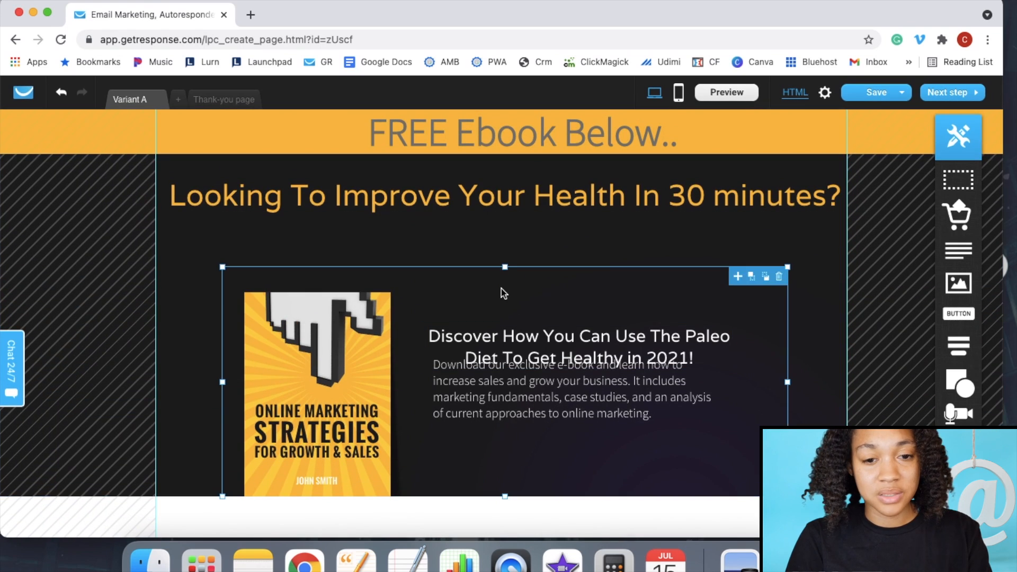
drag(503, 292, 501, 240)
click(805, 298)
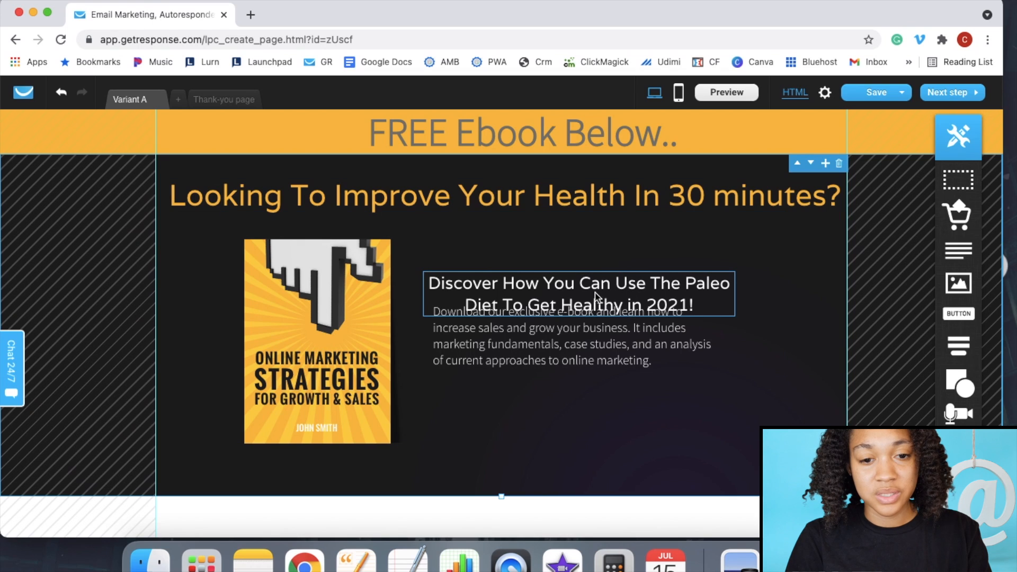
- Move the headline beside the ebook cover, widen it, set its font size to 27, and raise the description
drag(592, 291, 596, 255)
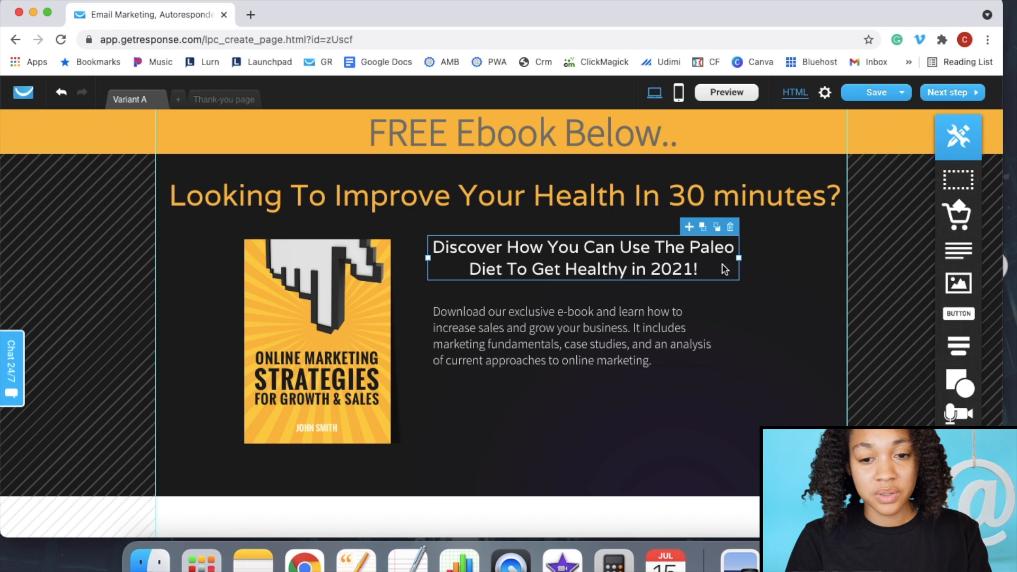
drag(738, 257, 776, 256)
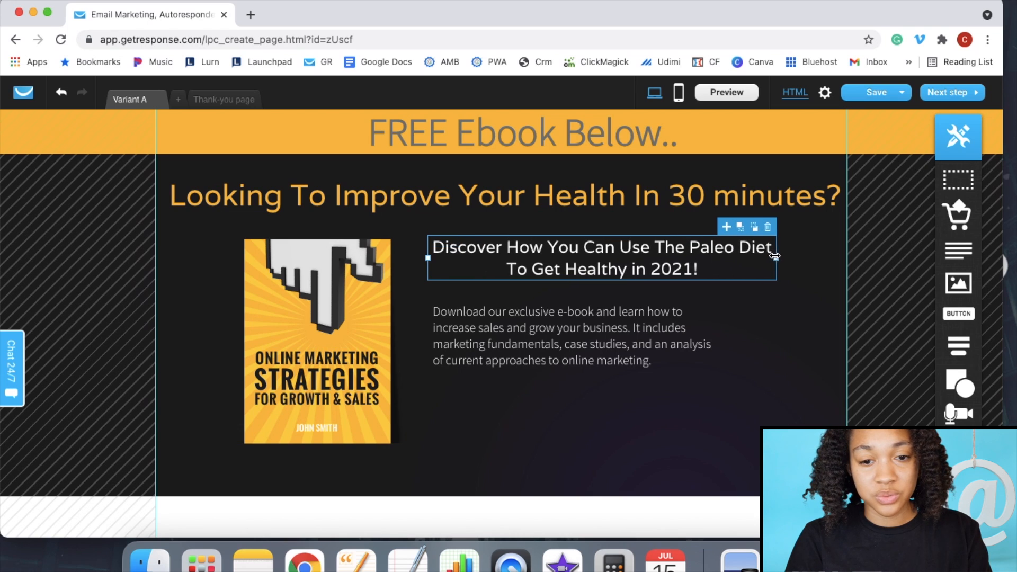
triple_click(694, 267)
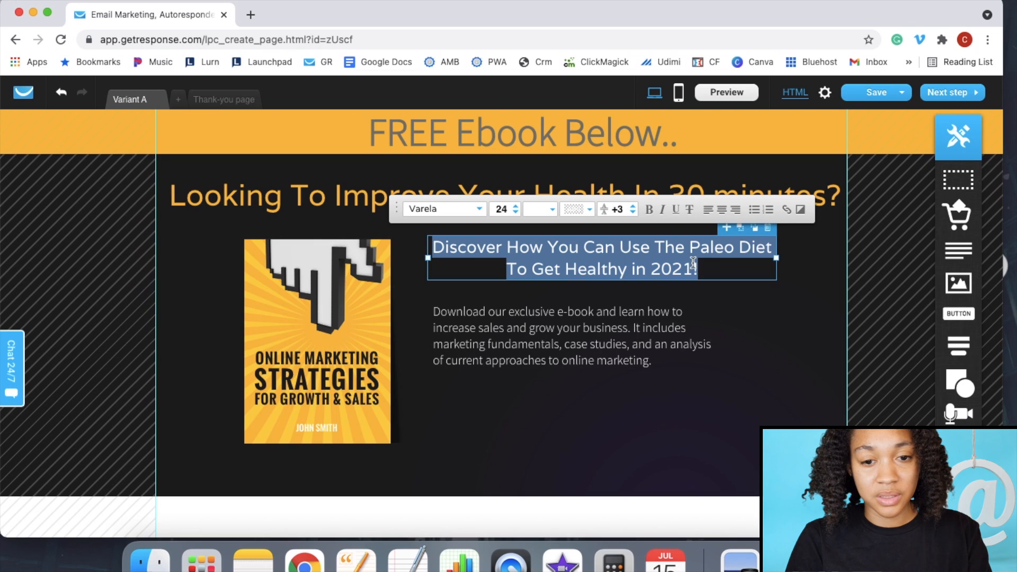
click(513, 207)
click(513, 207)
click(514, 207)
click(514, 207)
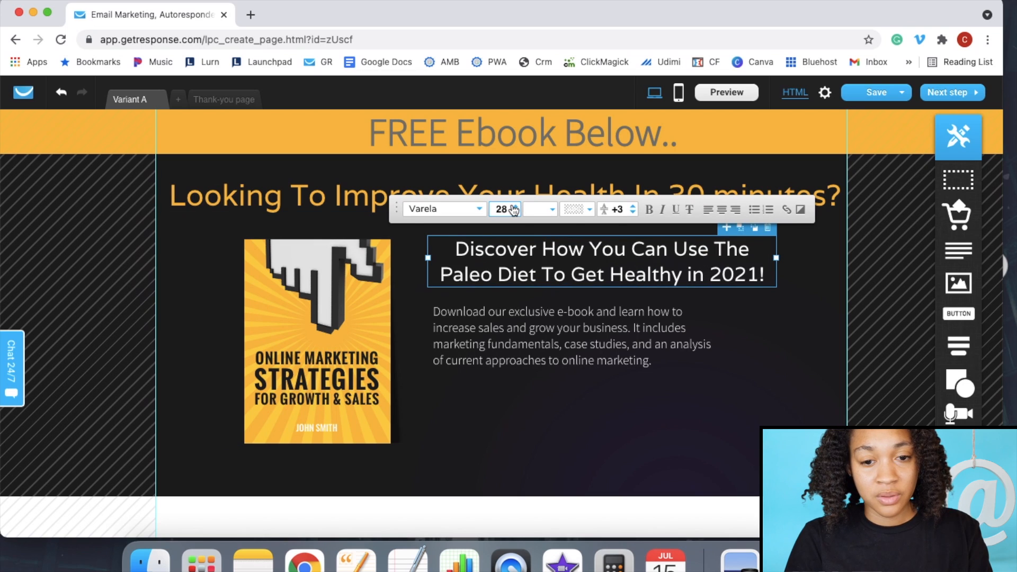
click(515, 212)
click(702, 379)
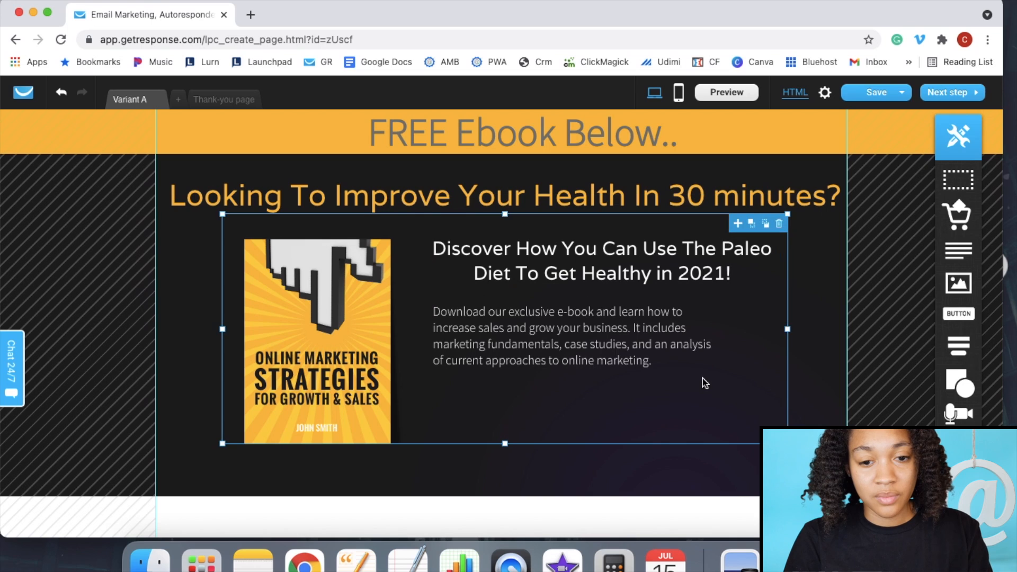
drag(599, 341, 627, 333)
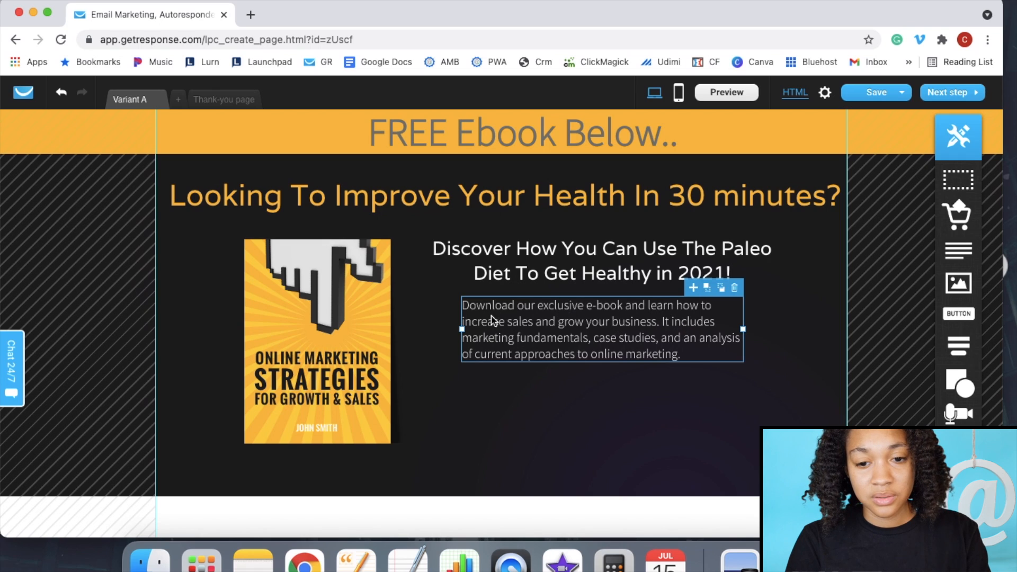
- Replace the description's ending with 'improve your health in 30 minutes using the Paleo' wording
double_click(683, 358)
click(683, 354)
drag(682, 356, 466, 322)
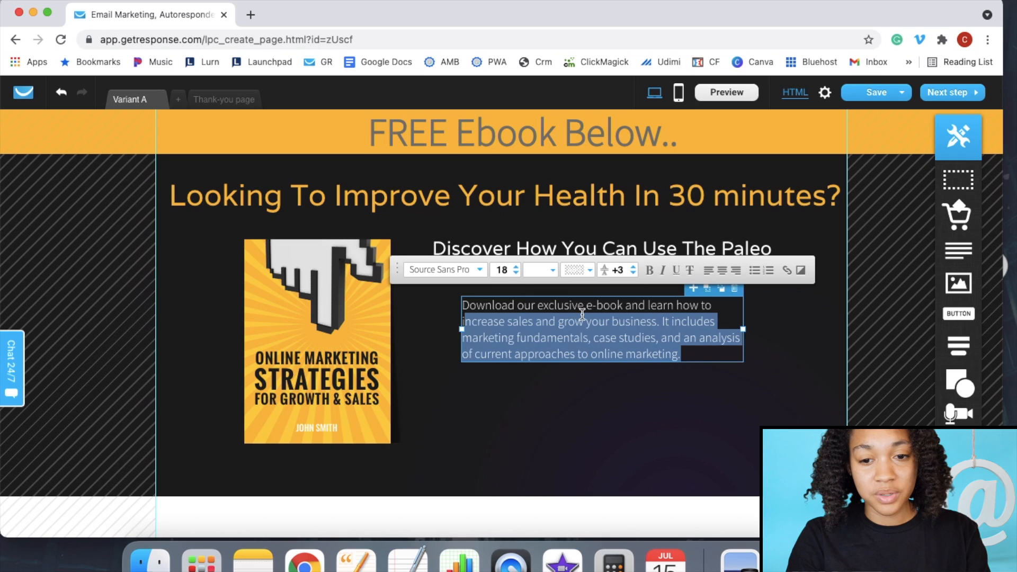
key(BackSpace)
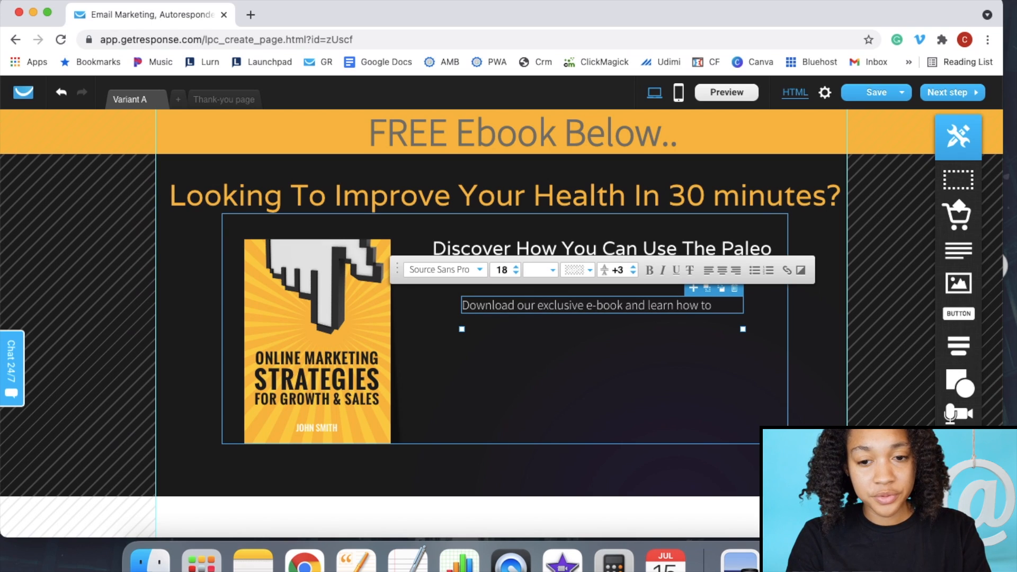
text(mpro)
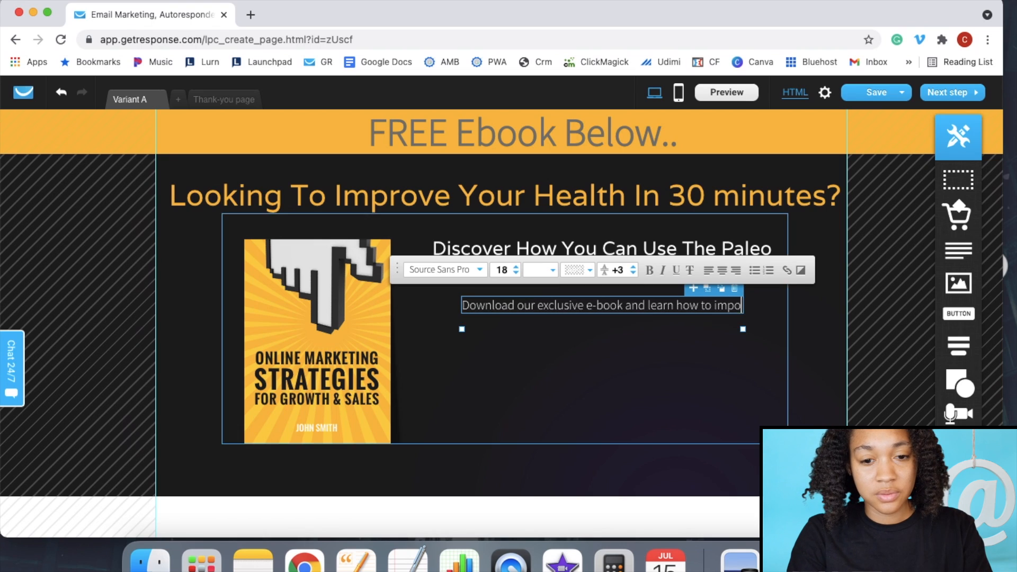
text(ve your health in 30 minue)
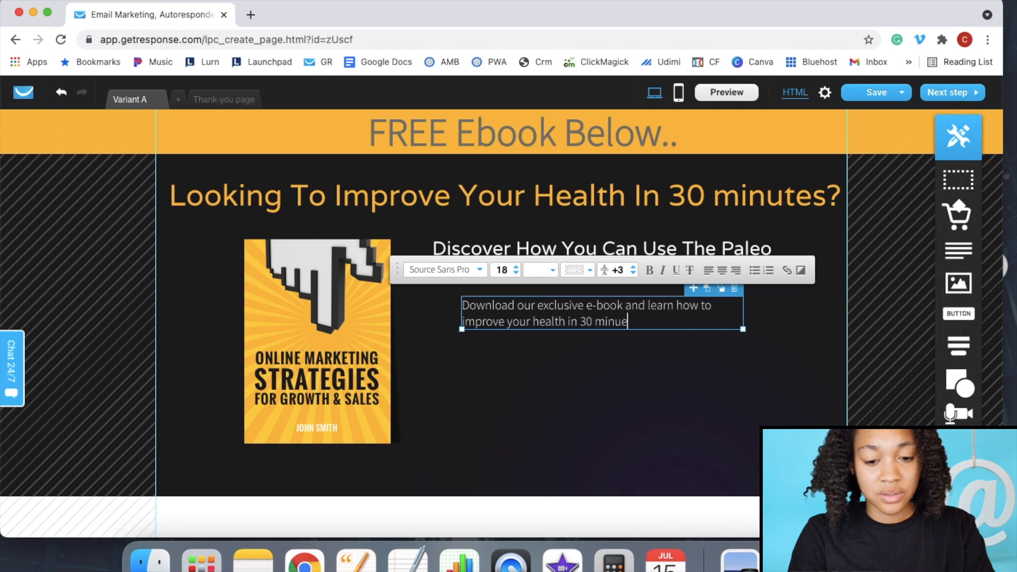
key(BackSpace)
text(te)
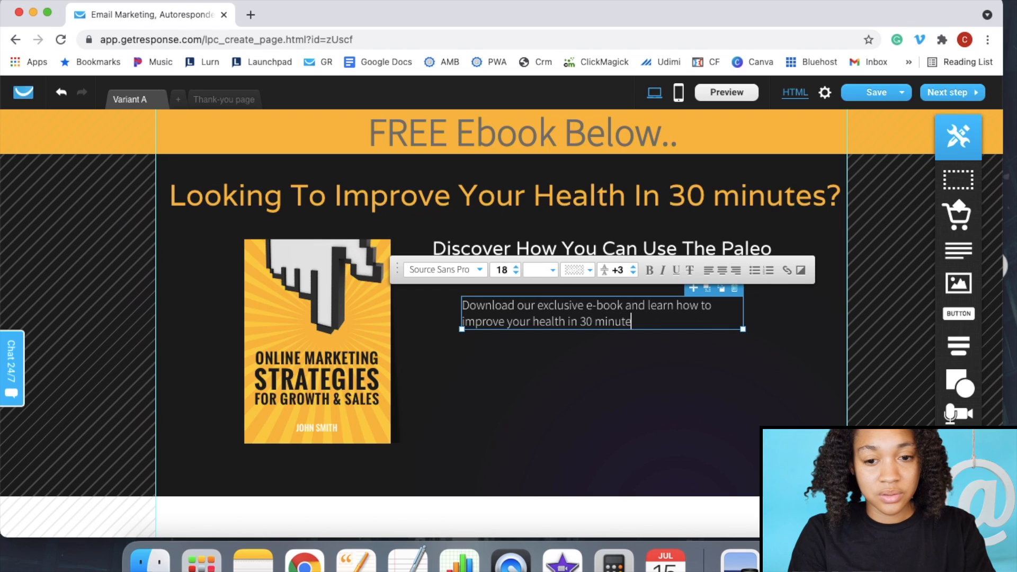
text(s using the Pal)
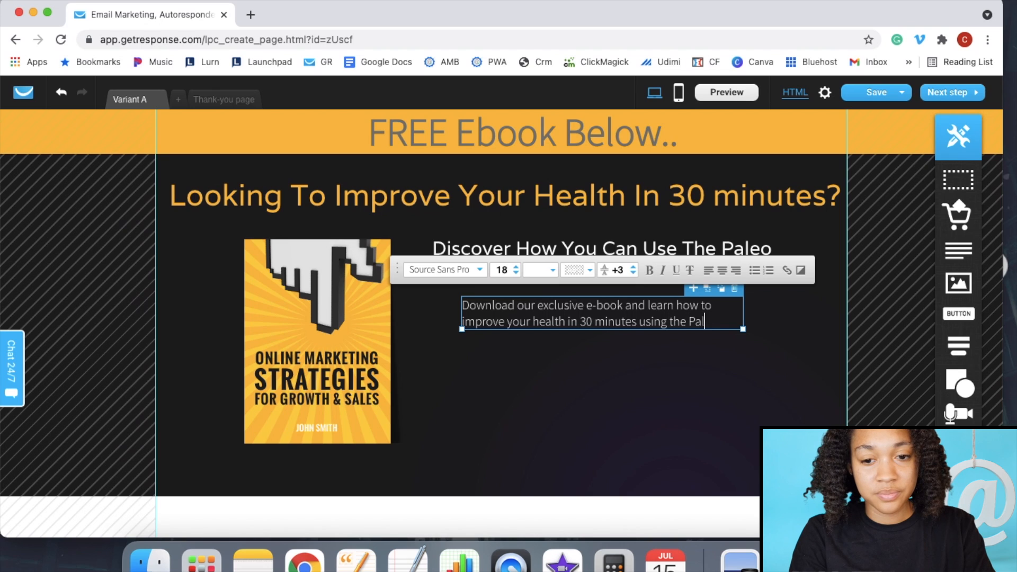
text(eo diet!)
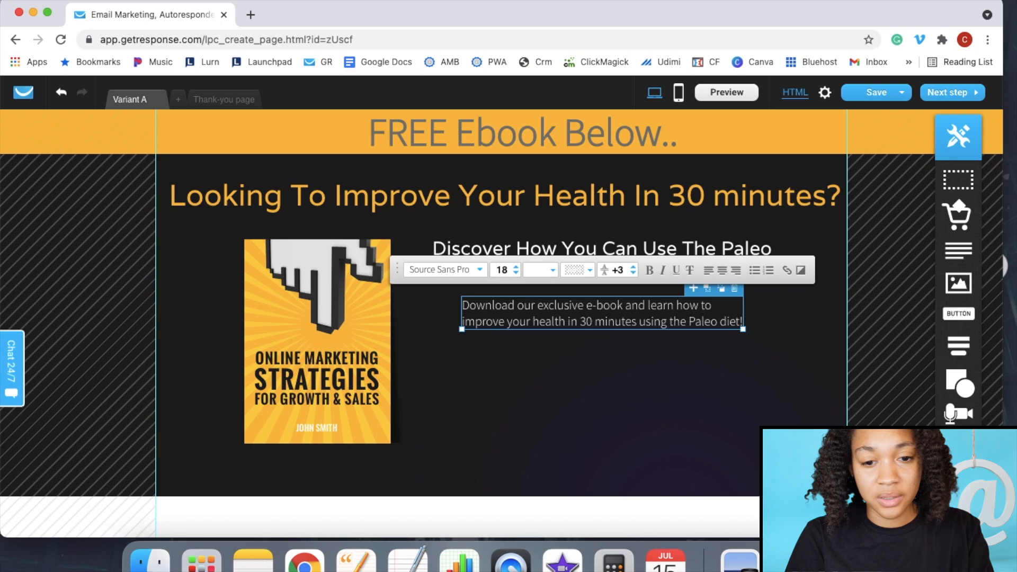
- Insert FREE after 'our' and move the description box down below the headline
click(536, 306)
text(FREE)
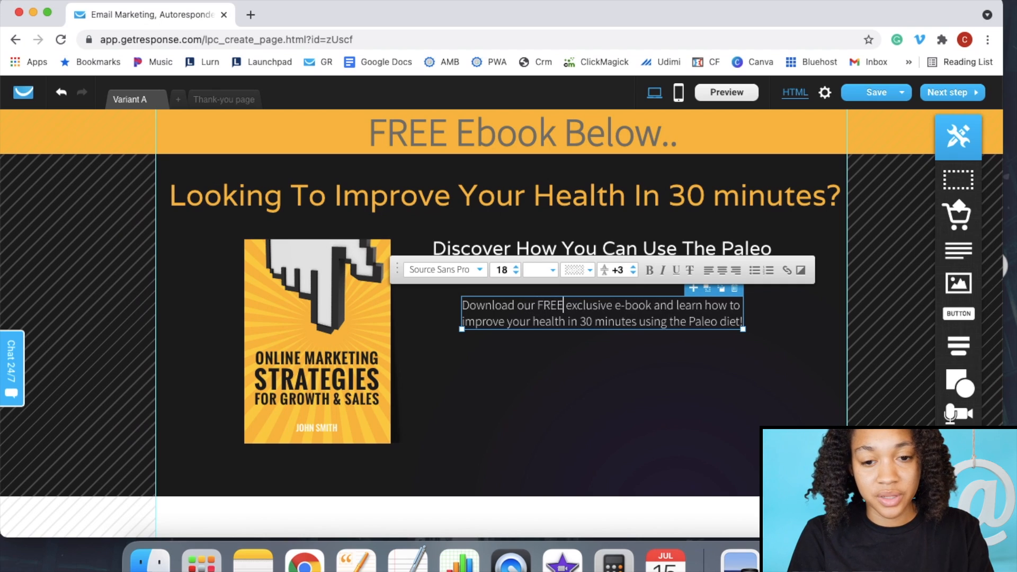
click(636, 390)
mouse_move(626, 318)
mouse_down()
mouse_move(612, 324)
mouse_move(623, 349)
mouse_move(624, 337)
mouse_up()
click(642, 386)
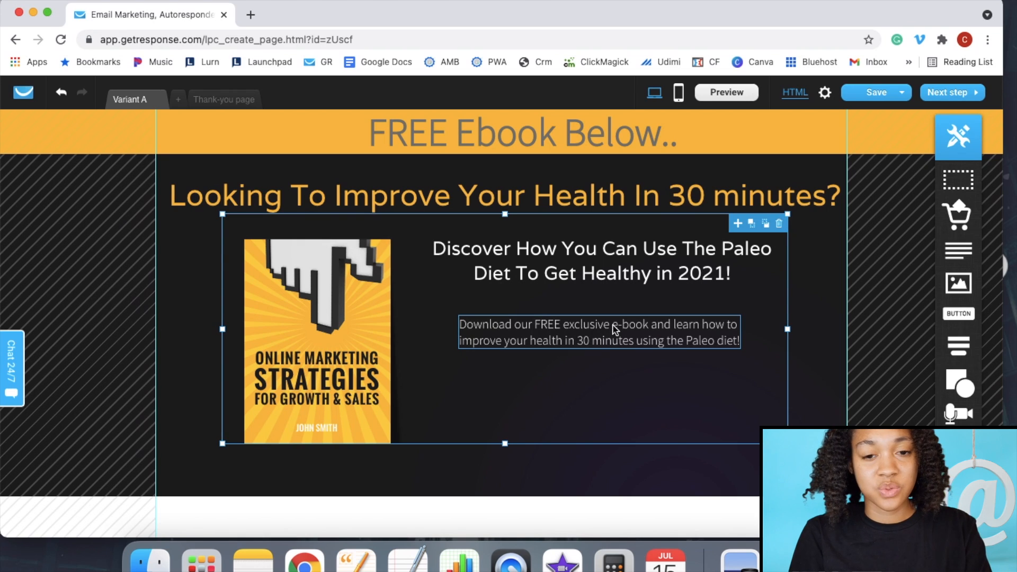
click(822, 378)
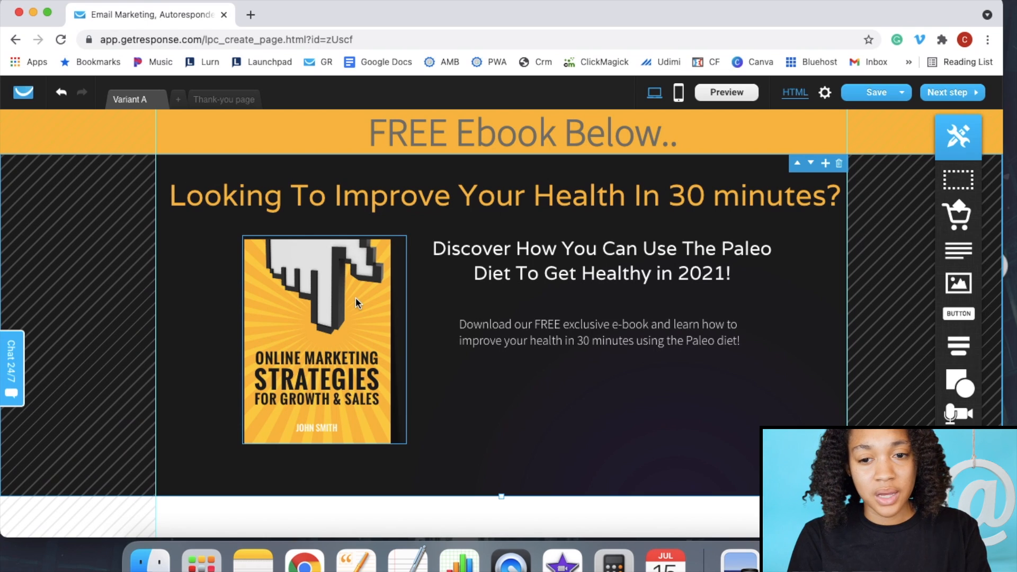
- Replace the book cover image with the Navigating Paleo Diet image from the library
click(326, 300)
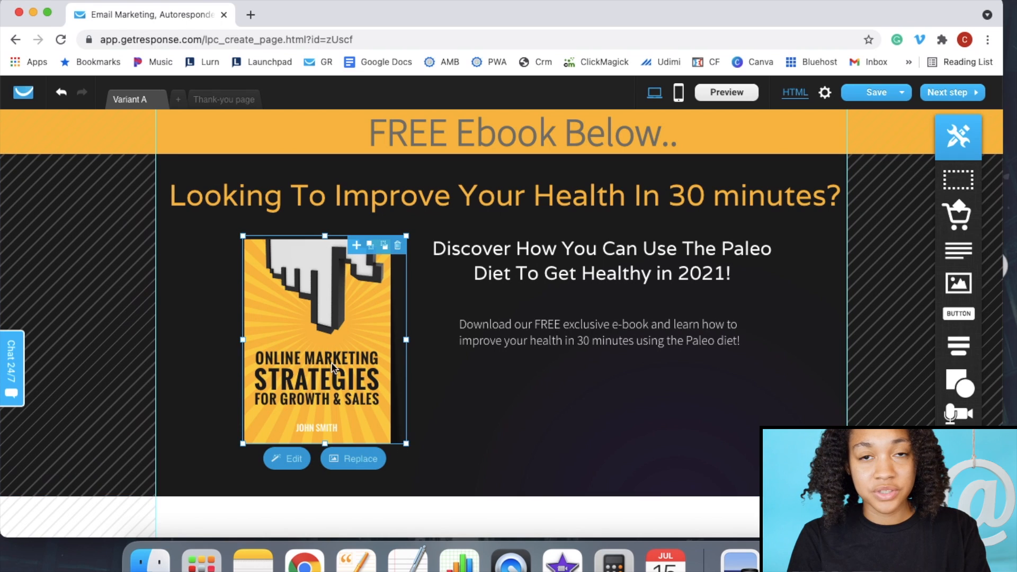
click(356, 463)
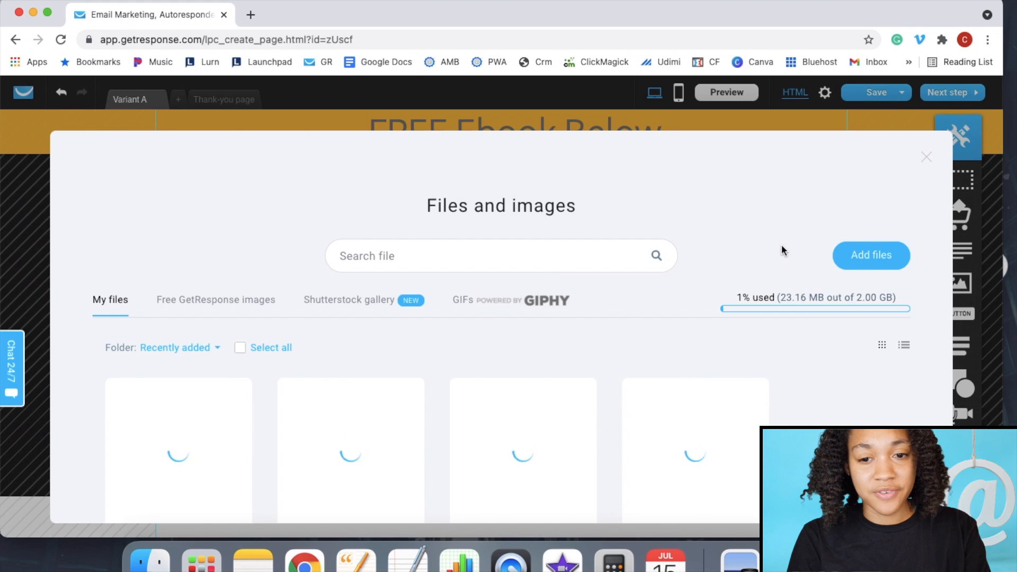
scroll(783, 251, down, 2)
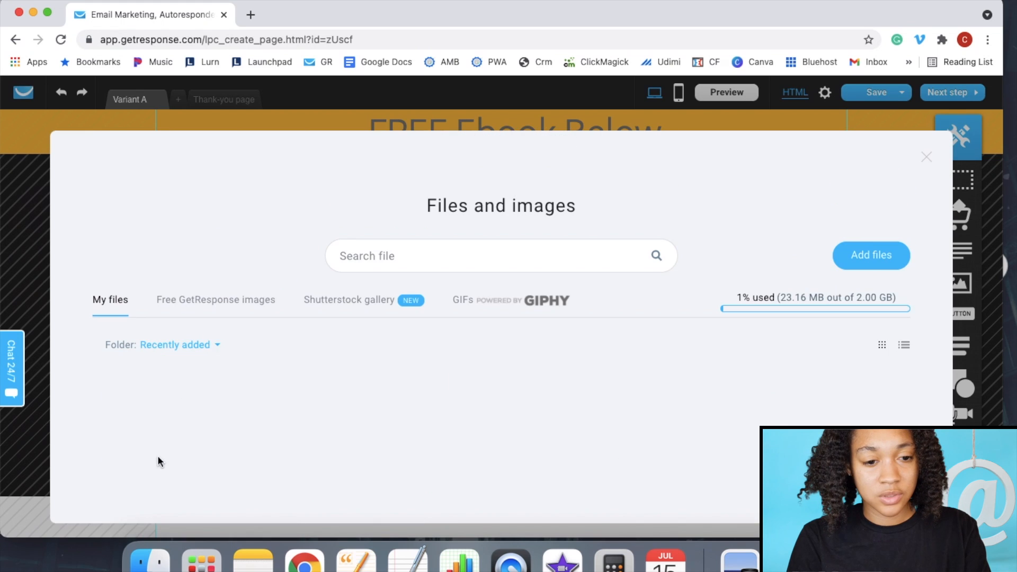
scroll(159, 458, down, 2)
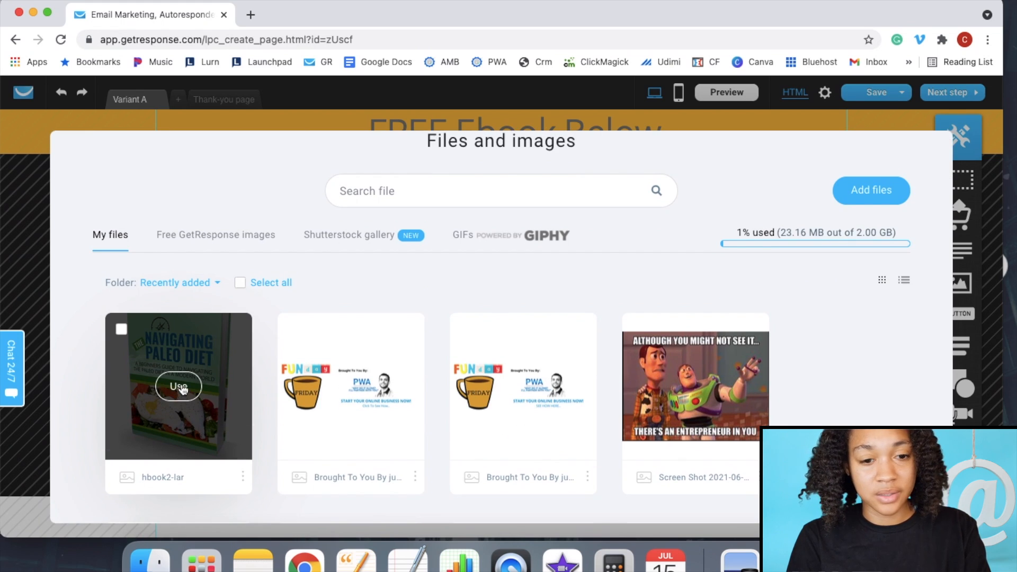
click(180, 387)
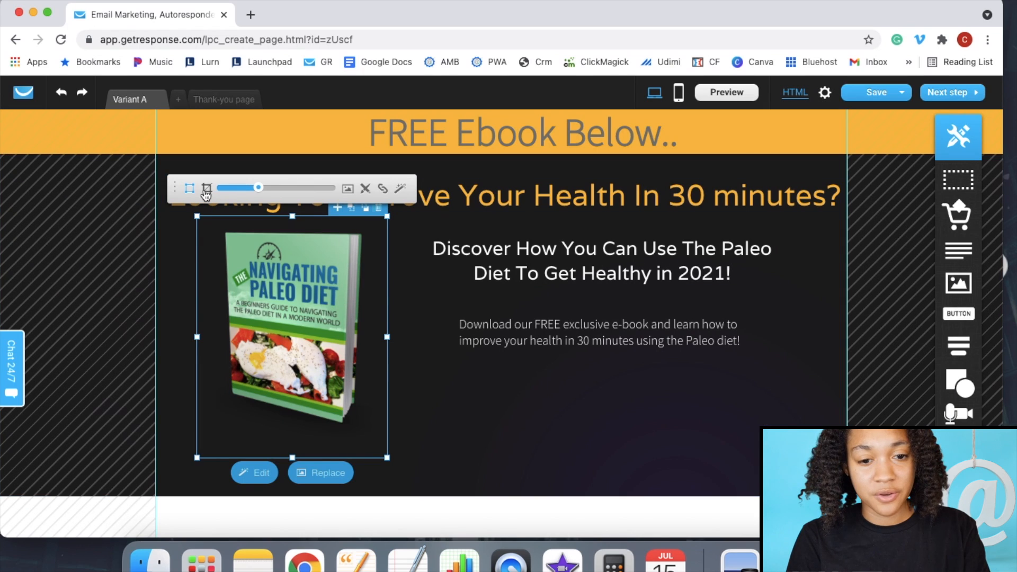
- Crop the Paleo cover on all four sides, then enlarge and reposition it beside the text
drag(388, 337, 363, 336)
drag(197, 335, 223, 336)
drag(294, 216, 293, 226)
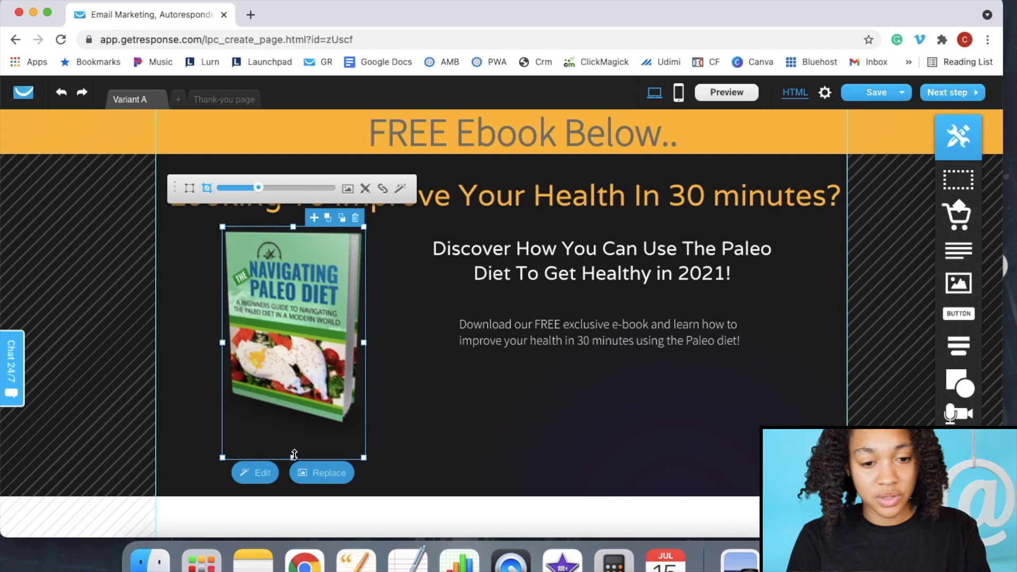
drag(293, 457, 294, 424)
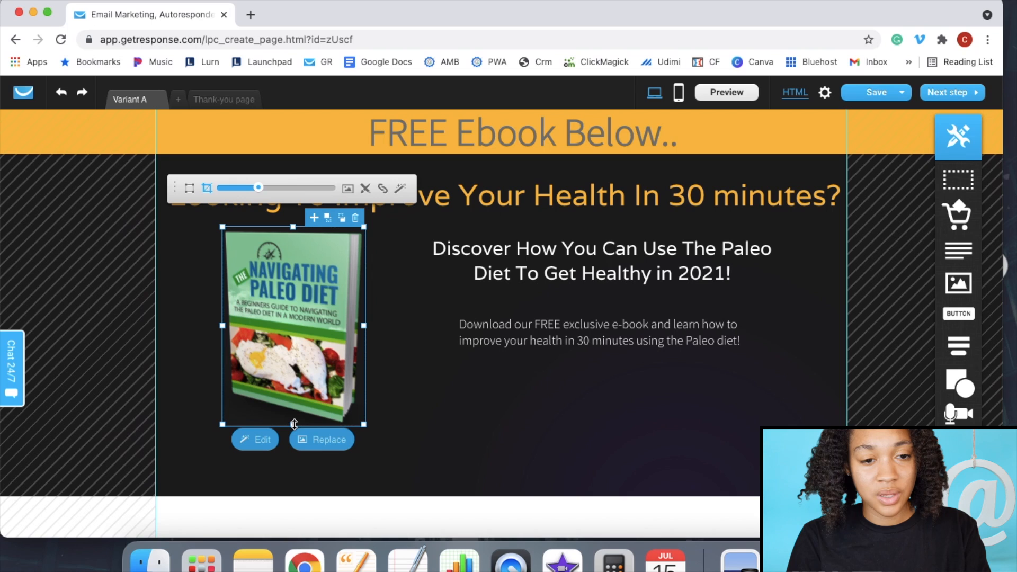
click(189, 190)
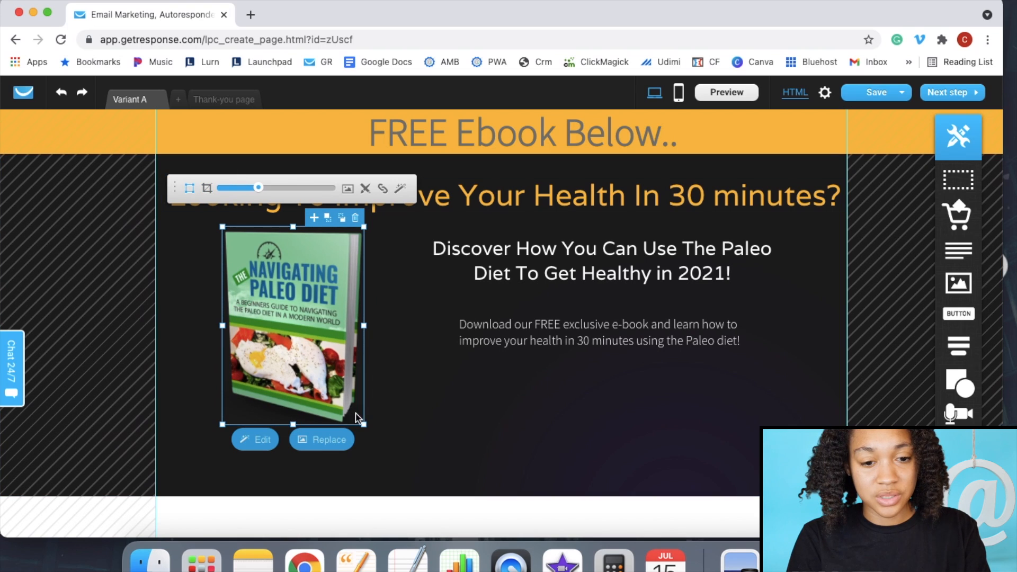
mouse_move(363, 425)
mouse_down()
mouse_move(387, 445)
mouse_move(332, 411)
mouse_move(353, 421)
mouse_up()
mouse_move(297, 361)
mouse_down()
mouse_move(321, 354)
mouse_move(297, 361)
mouse_up()
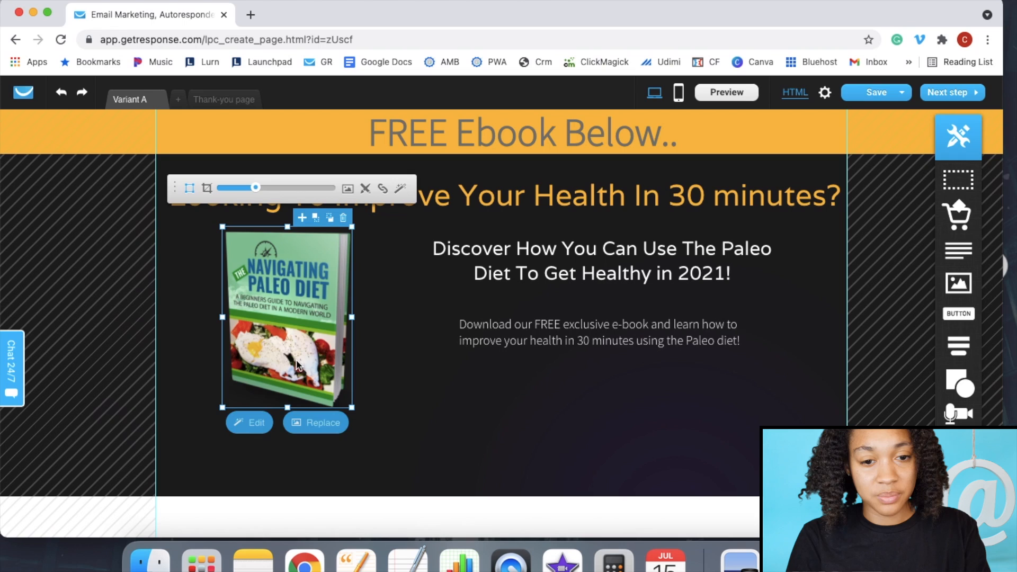
click(414, 369)
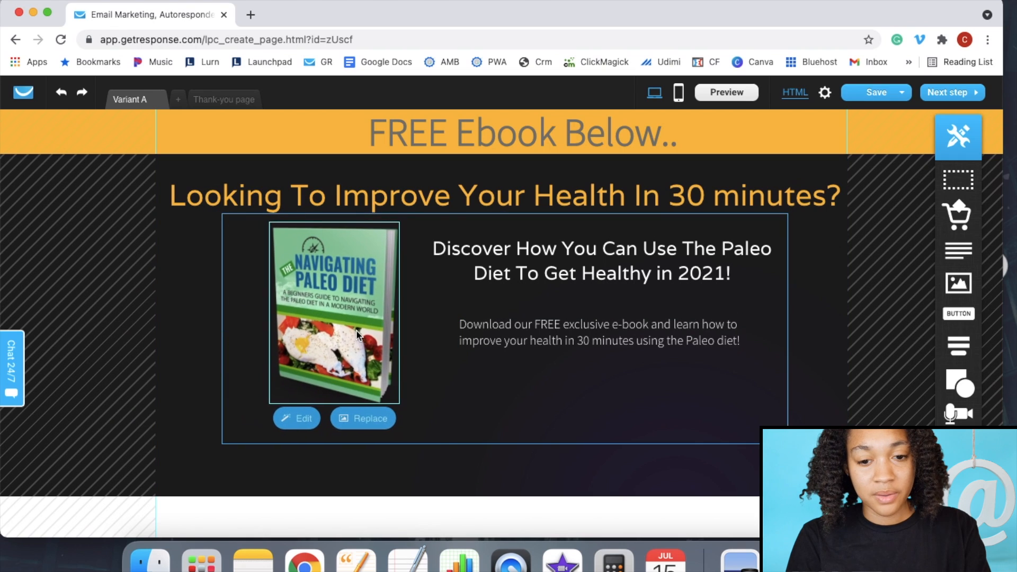
click(353, 328)
click(540, 459)
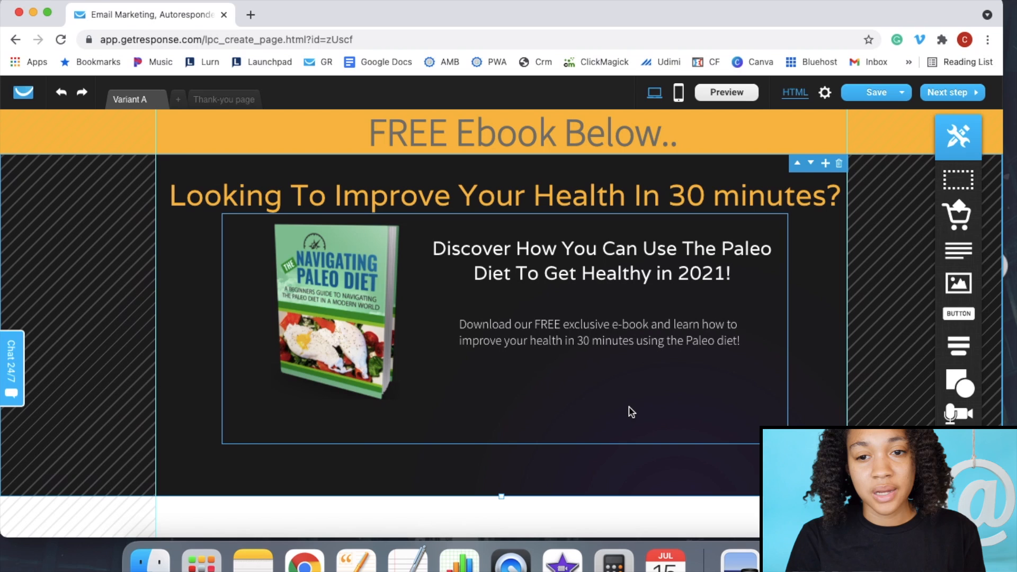
click(716, 1)
- Scroll the Pages outline notes to the '2.Ebook Cover' and '3.Optin In Box' items
click(823, 388)
scroll(823, 388, down, 3)
scroll(823, 388, down, 5)
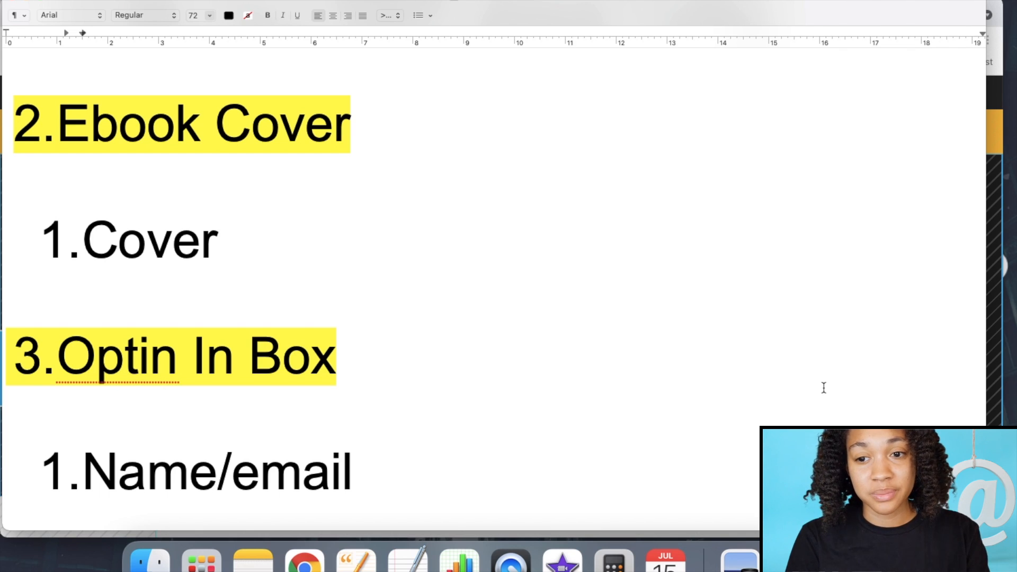
- Shorten the dark e-book section and its inner box to 364 px, removing the empty bottom space
click(991, 102)
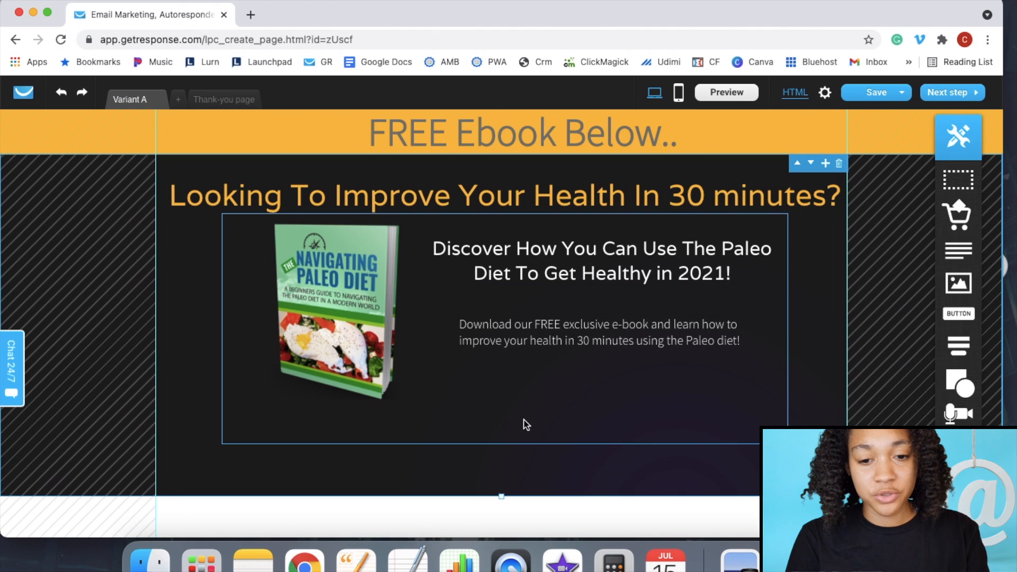
scroll(650, 458, down, 8)
scroll(650, 458, up, 5)
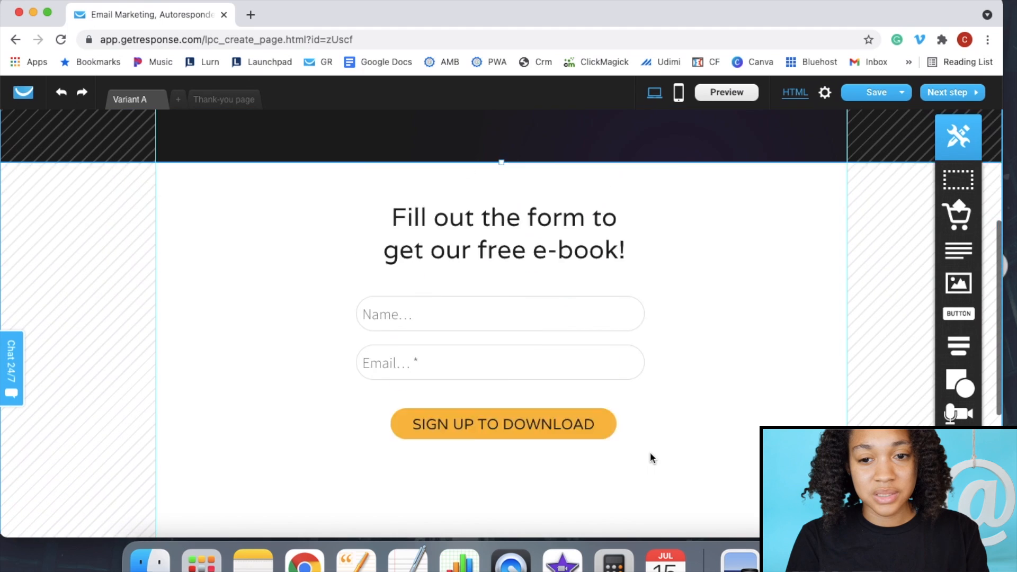
scroll(650, 453, up, 3)
scroll(651, 418, up, 1)
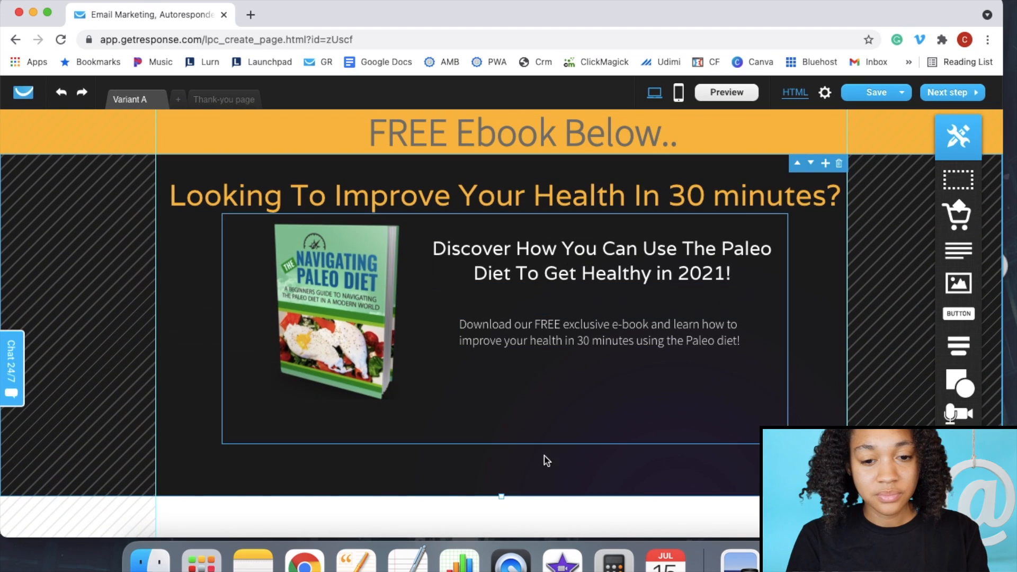
scroll(547, 474, down, 2)
scroll(547, 474, up, 1)
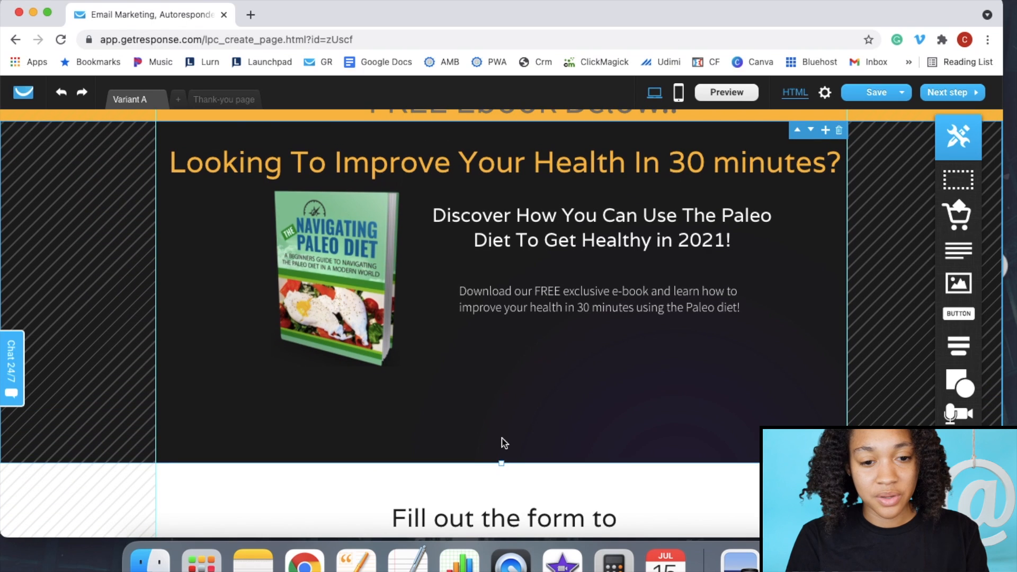
drag(501, 465, 502, 411)
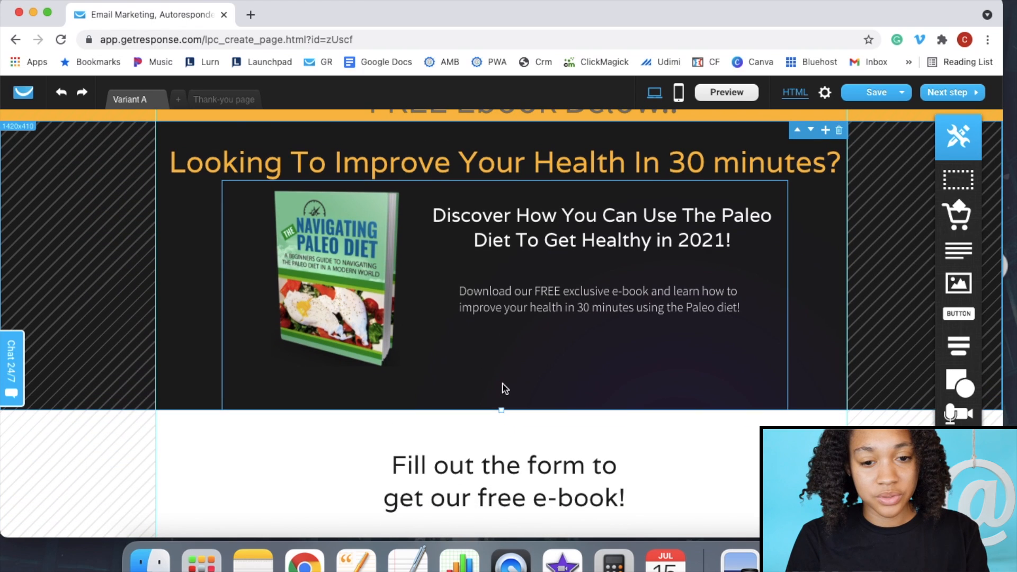
click(505, 385)
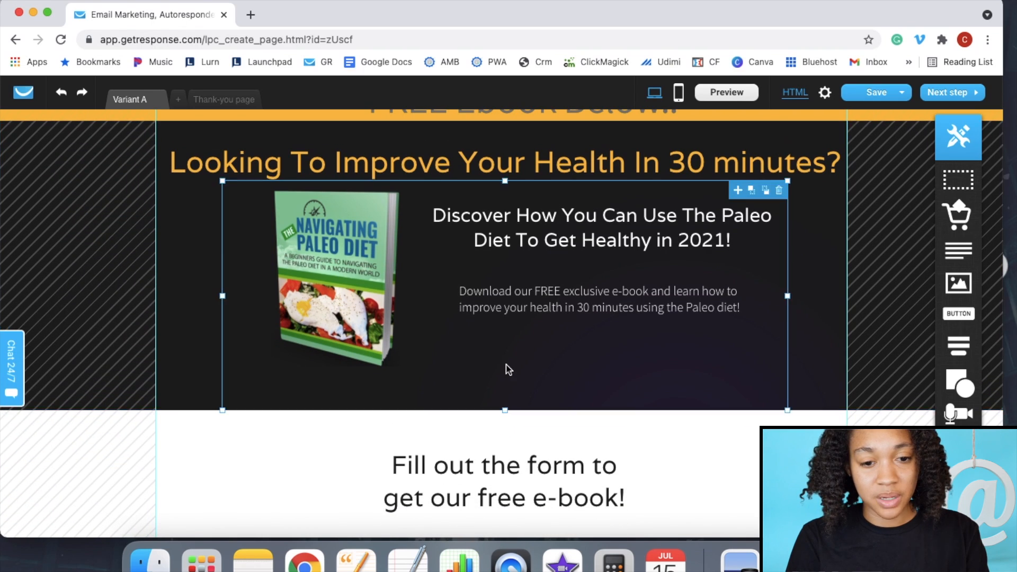
drag(505, 411, 505, 371)
click(499, 408)
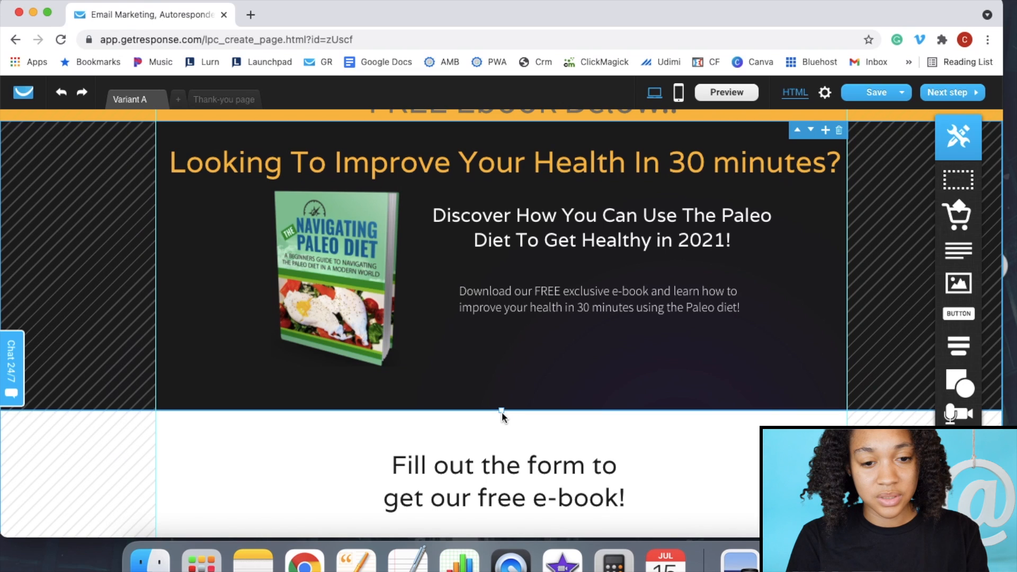
drag(501, 410, 499, 369)
scroll(743, 447, up, 1)
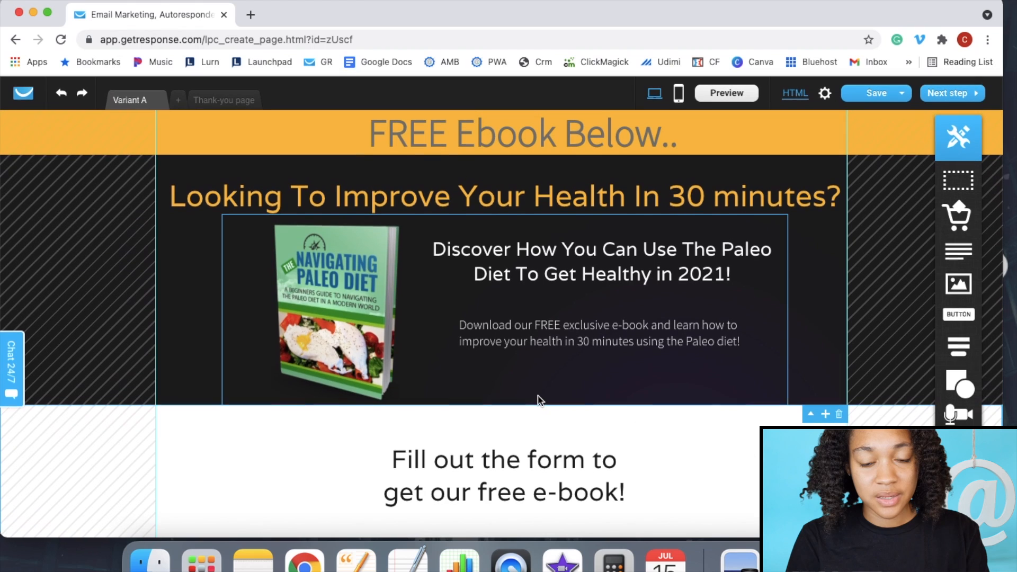
- Move the form heading to the left and the signup webform to its right
drag(589, 472, 384, 462)
scroll(589, 450, down, 4)
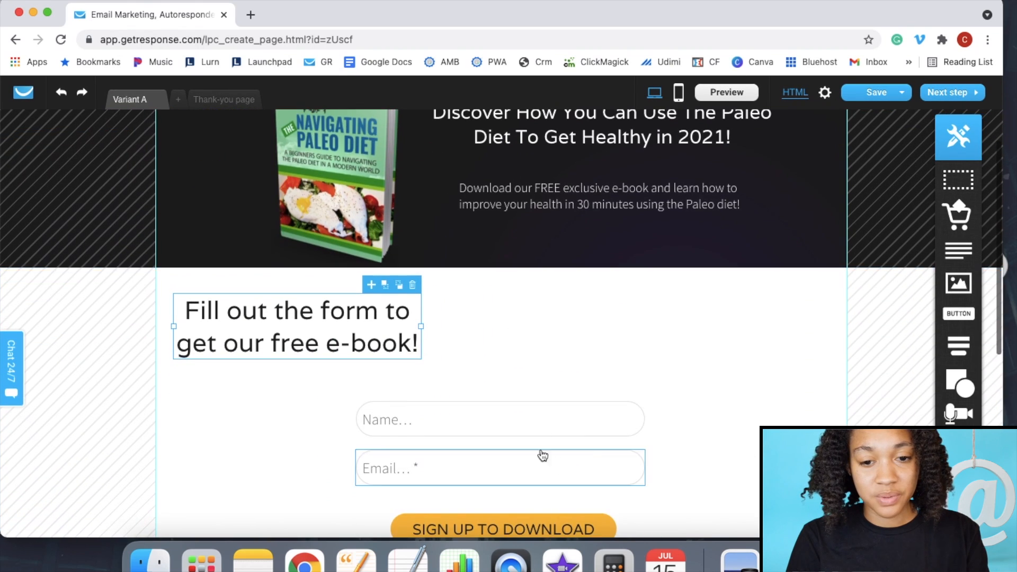
drag(549, 441, 658, 323)
scroll(660, 360, up, 3)
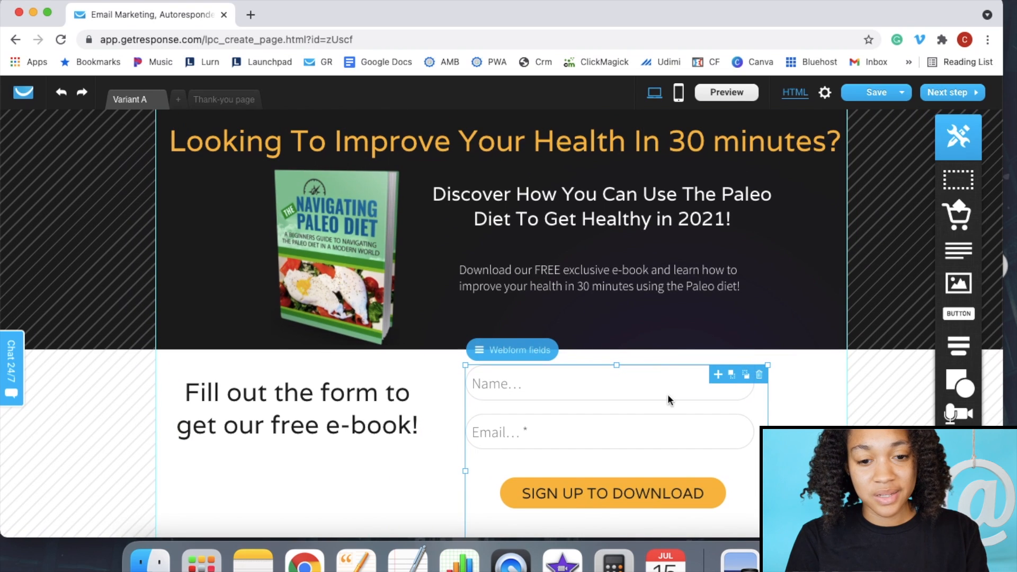
- Delete the Name field, move Email and the button up, and shrink the webform container
click(669, 389)
click(745, 374)
click(631, 439)
drag(631, 438, 630, 396)
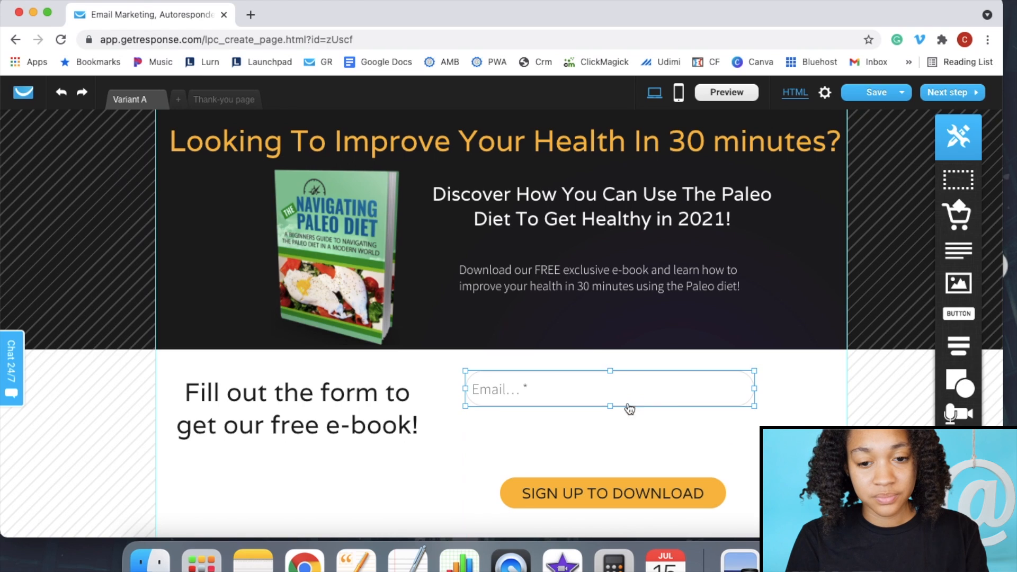
drag(625, 498, 626, 440)
click(637, 465)
scroll(688, 496, down, 3)
drag(614, 500, 609, 382)
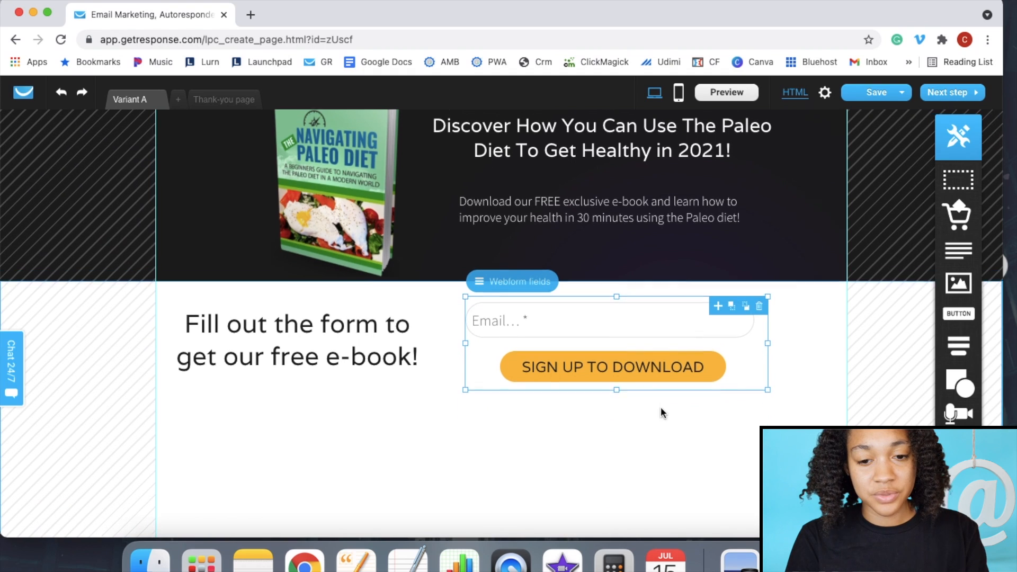
scroll(661, 412, up, 2)
- Change the signup button label from SIGN UP TO DOWNLOAD to 'FREE INSTANT ACCESS>>'
click(617, 427)
double_click(625, 429)
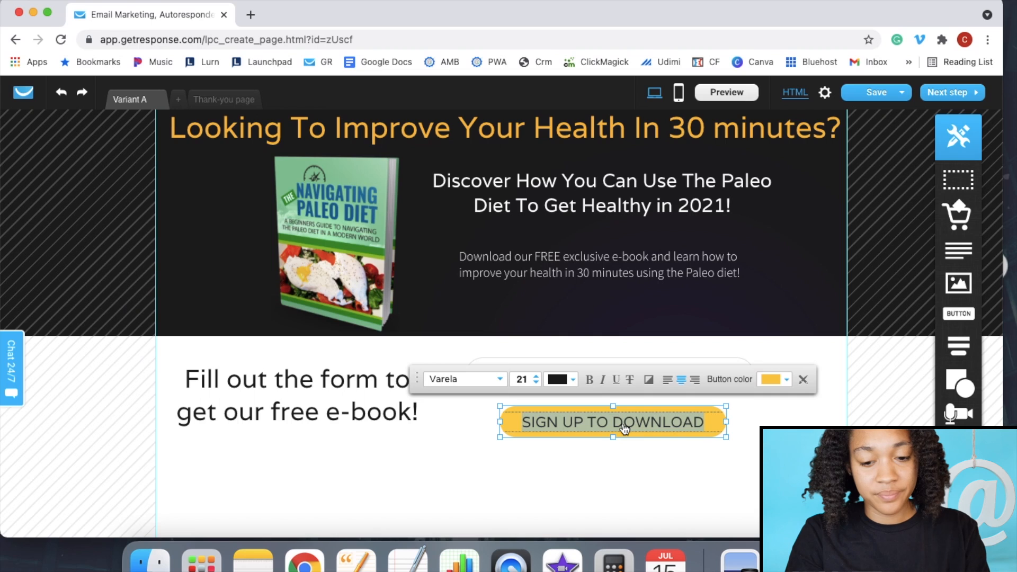
key(BackSpace)
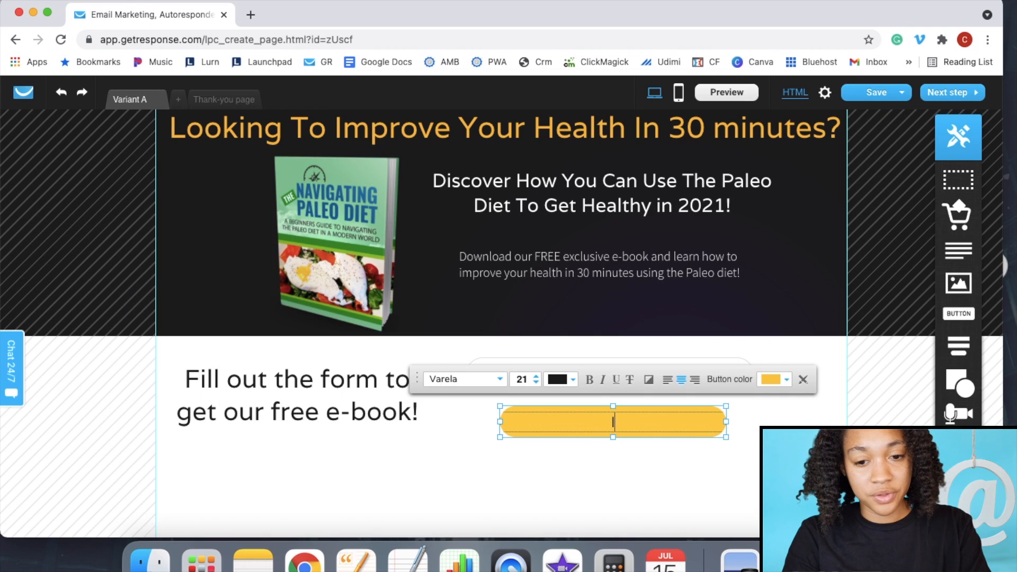
text(FREE )
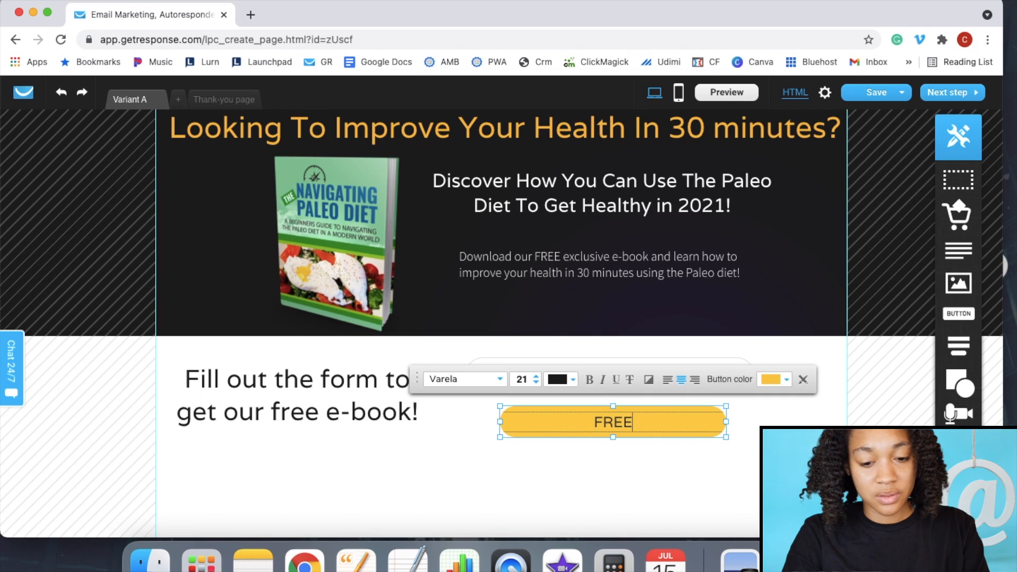
text(INSTANT ACCESS)
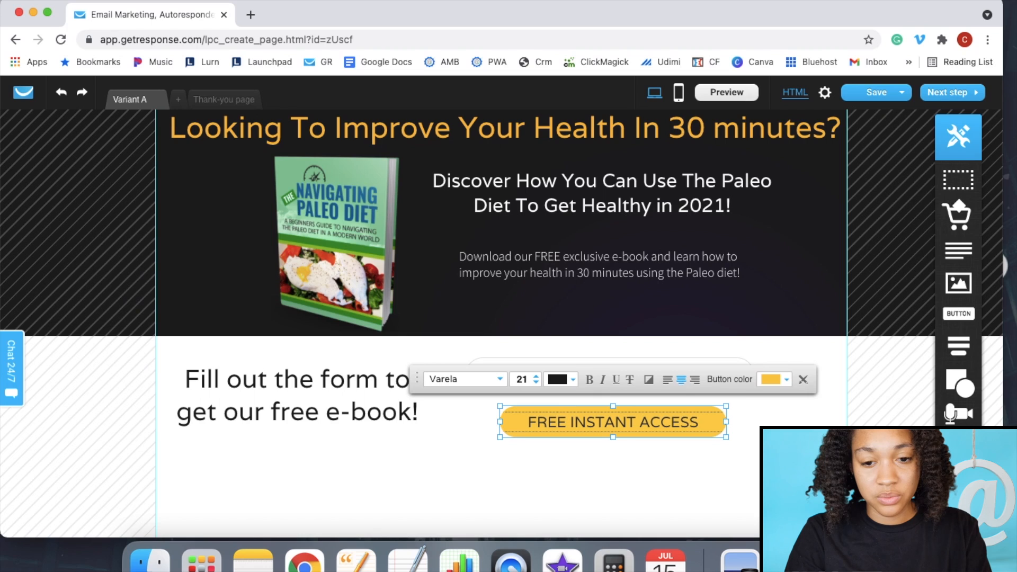
text(..)
key(BackSpace)
key(BackSpace)
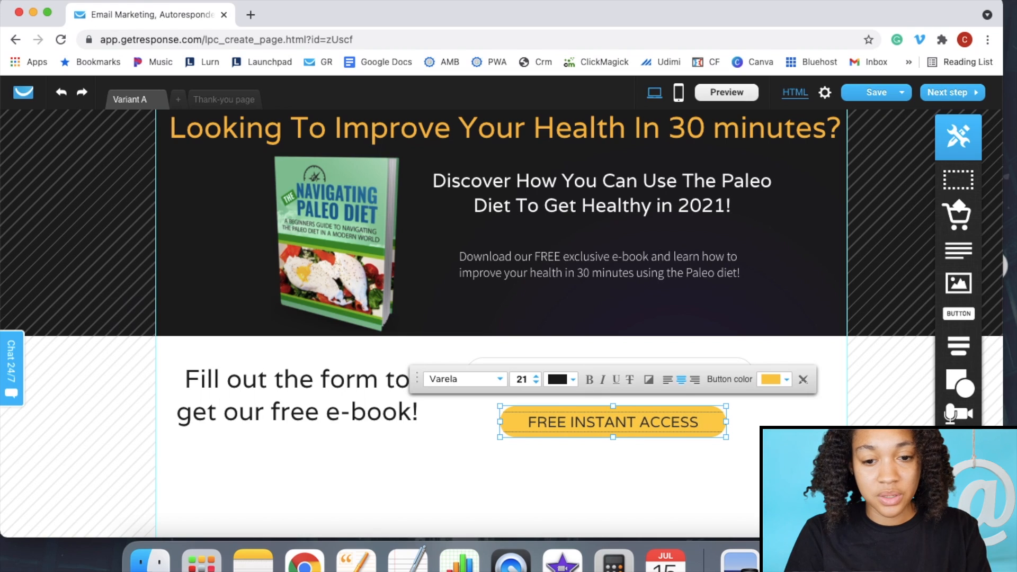
text(>>)
click(616, 477)
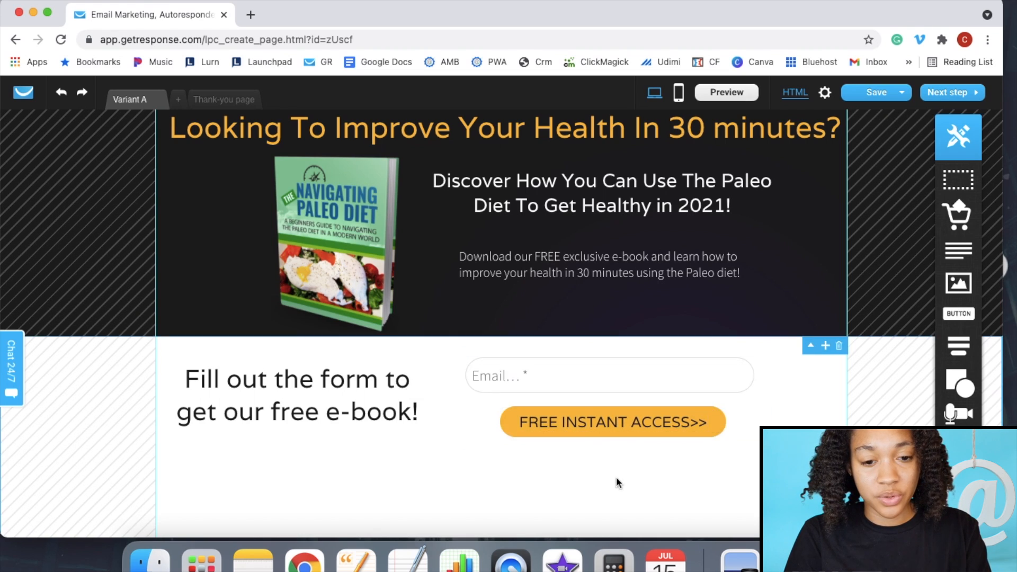
scroll(471, 495, down, 2)
scroll(472, 496, up, 3)
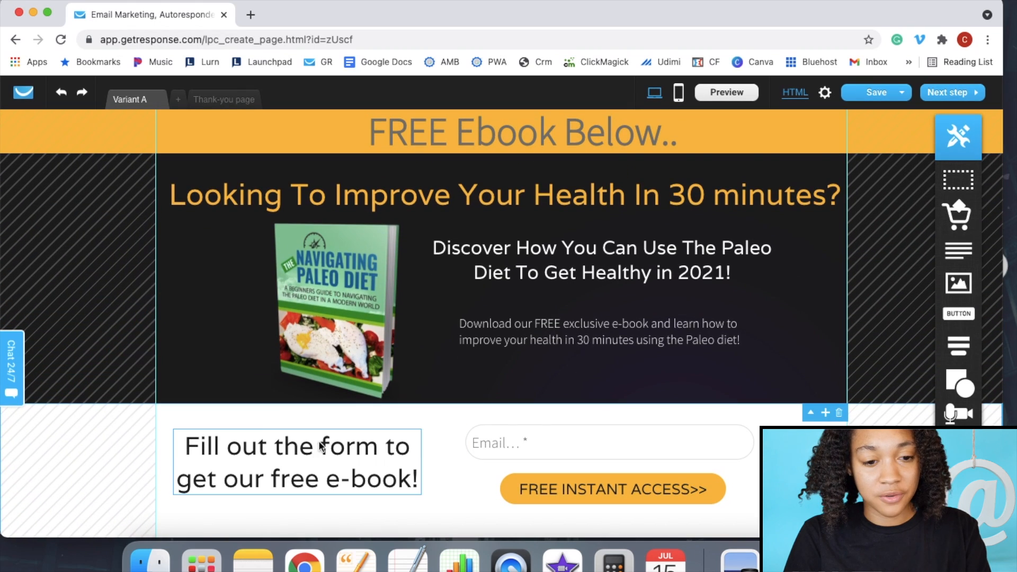
- Shorten the form heading to 'Get our free e-book!' and colour it orange (#FFBB04)
click(265, 450)
click(265, 450)
click(237, 461)
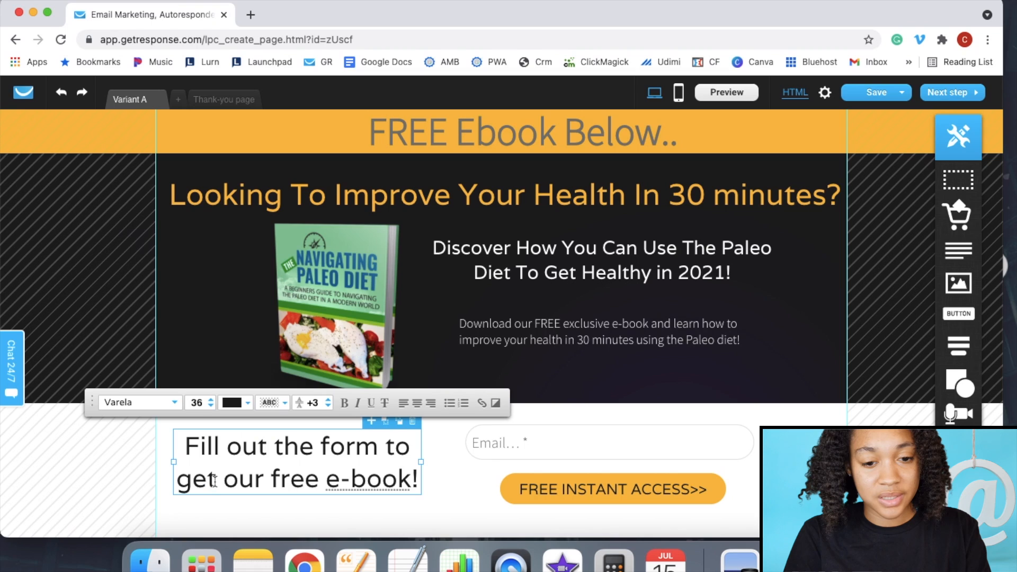
drag(408, 453, 183, 450)
key(BackSpace)
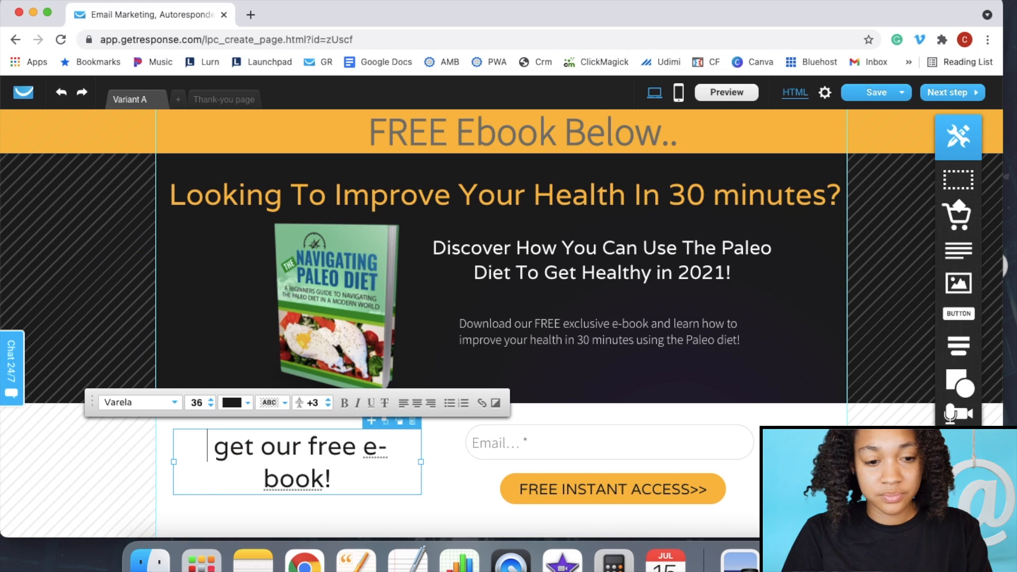
key(BackSpace)
key(BackSpace)
text(G)
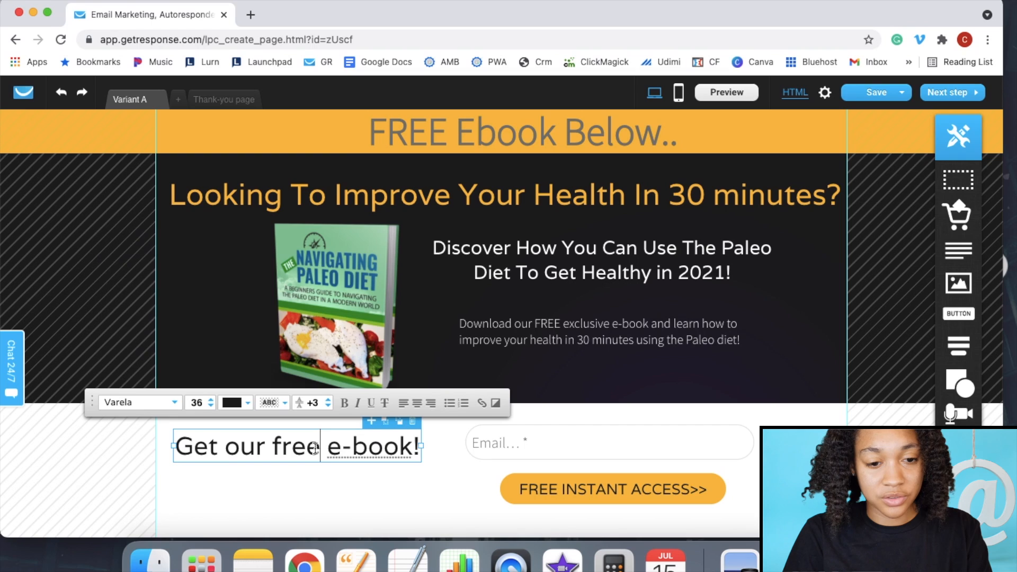
drag(324, 446, 275, 444)
click(249, 404)
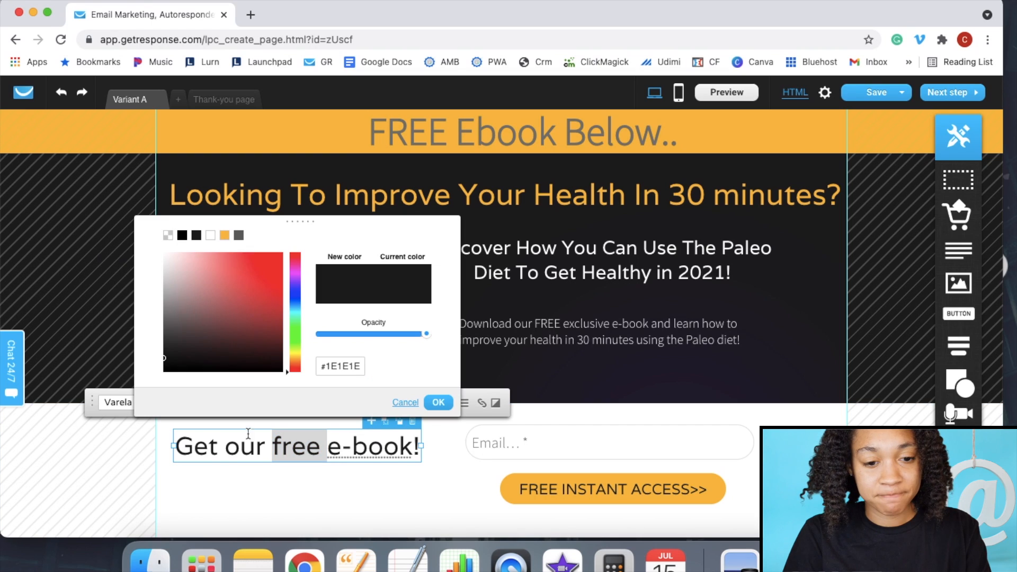
click(221, 234)
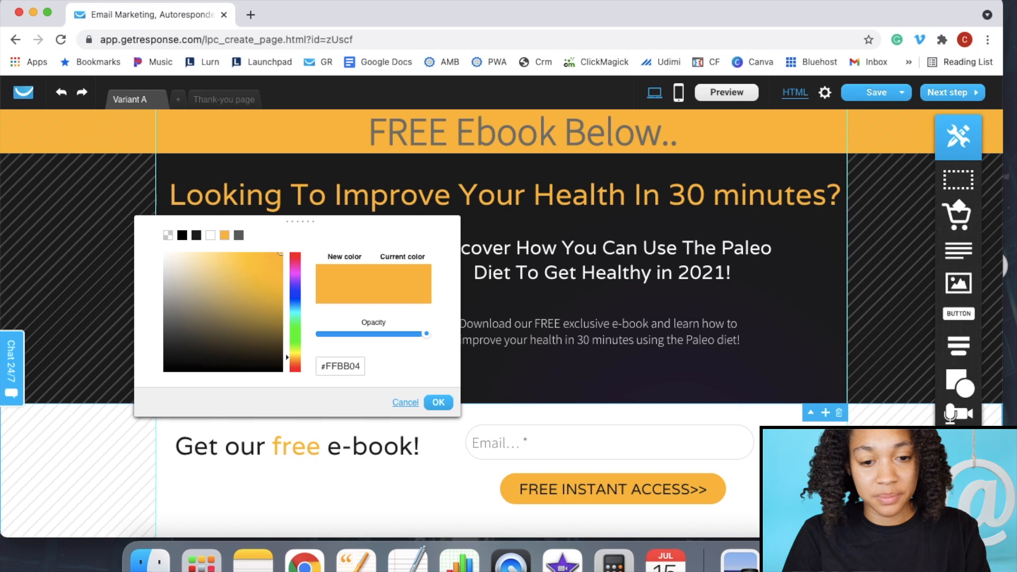
click(438, 401)
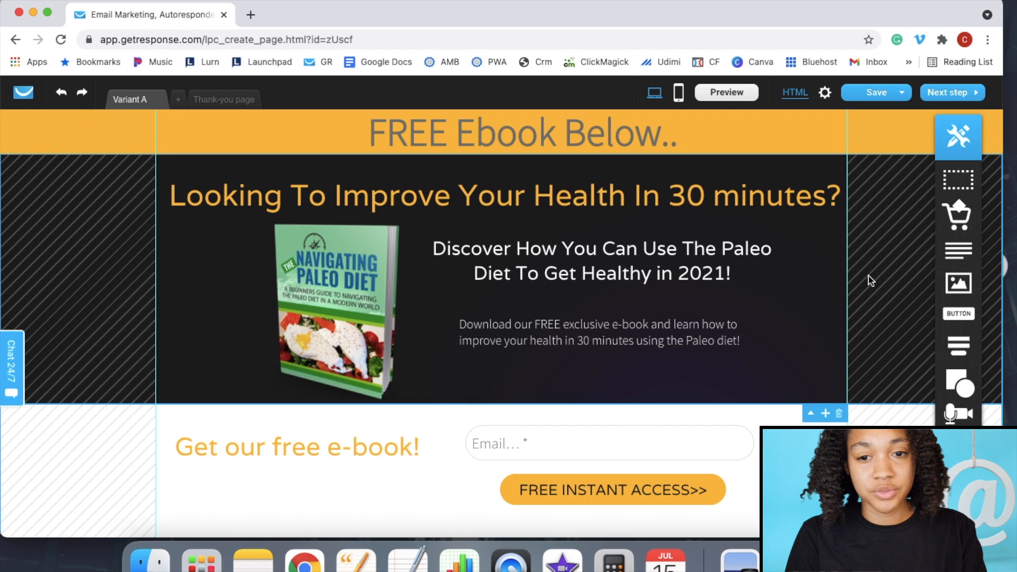
- Create the mobile version of the landing page
click(679, 93)
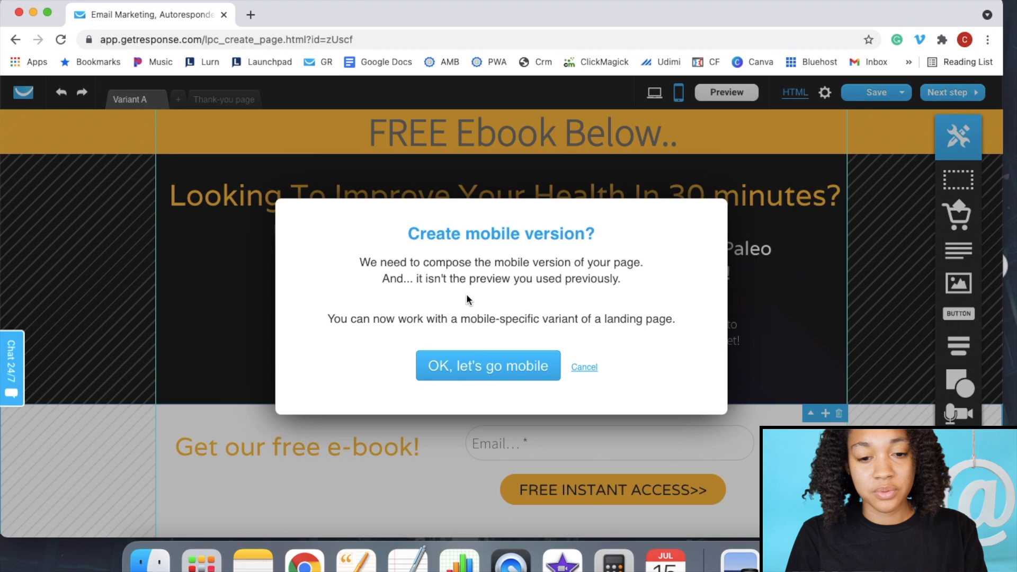
click(476, 367)
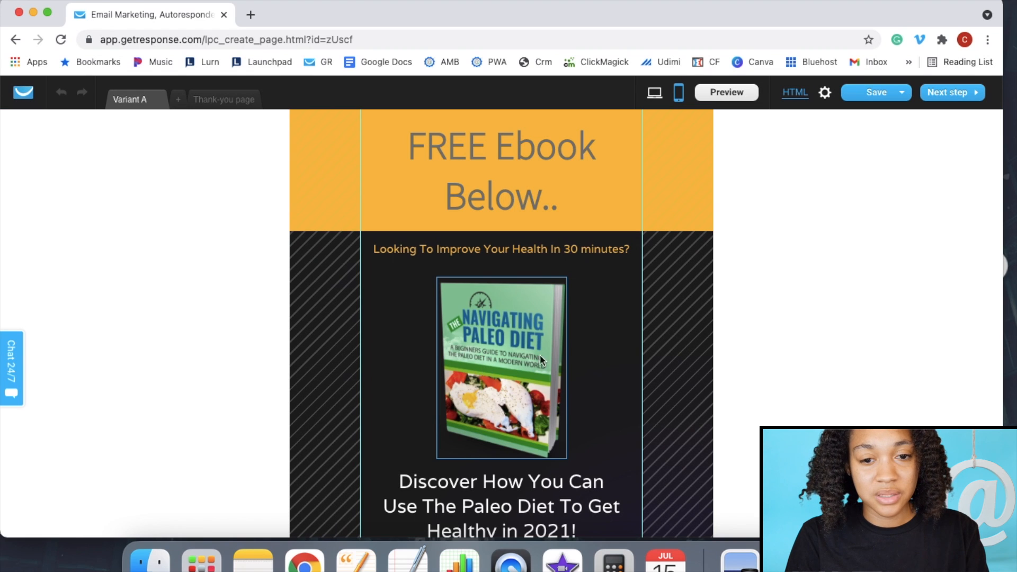
scroll(563, 359, down, 5)
scroll(564, 359, up, 5)
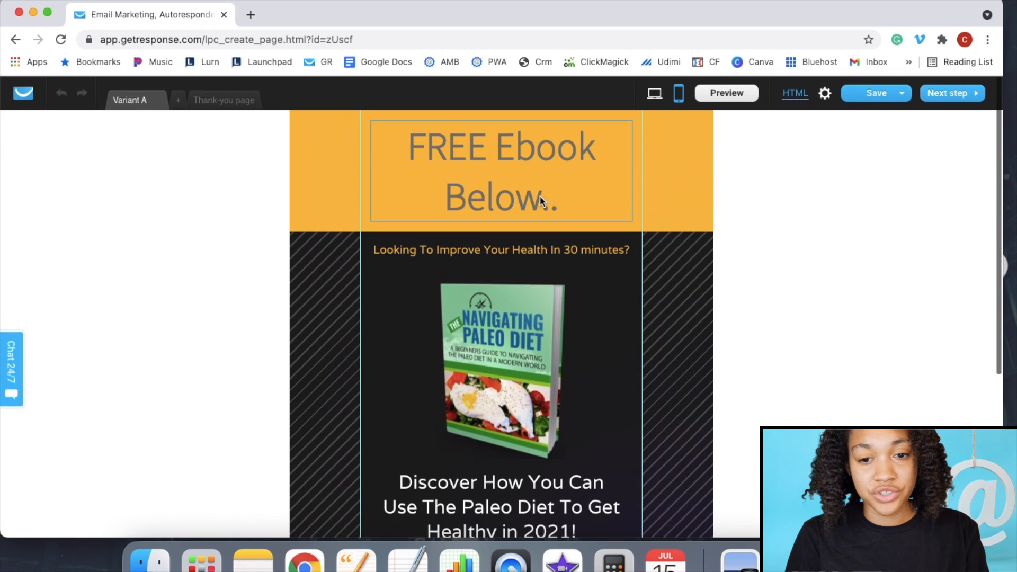
- Narrow the 'FREE Ebook Below..' title box and shorten the orange header section
click(584, 195)
drag(632, 222, 626, 154)
click(523, 213)
drag(501, 228, 501, 156)
- Shrink and centre the e-book cover, move the text up, and shorten the dark section
click(506, 331)
drag(569, 382, 500, 325)
drag(473, 250, 506, 238)
drag(517, 430, 509, 327)
drag(501, 501, 499, 391)
scroll(541, 473, down, 3)
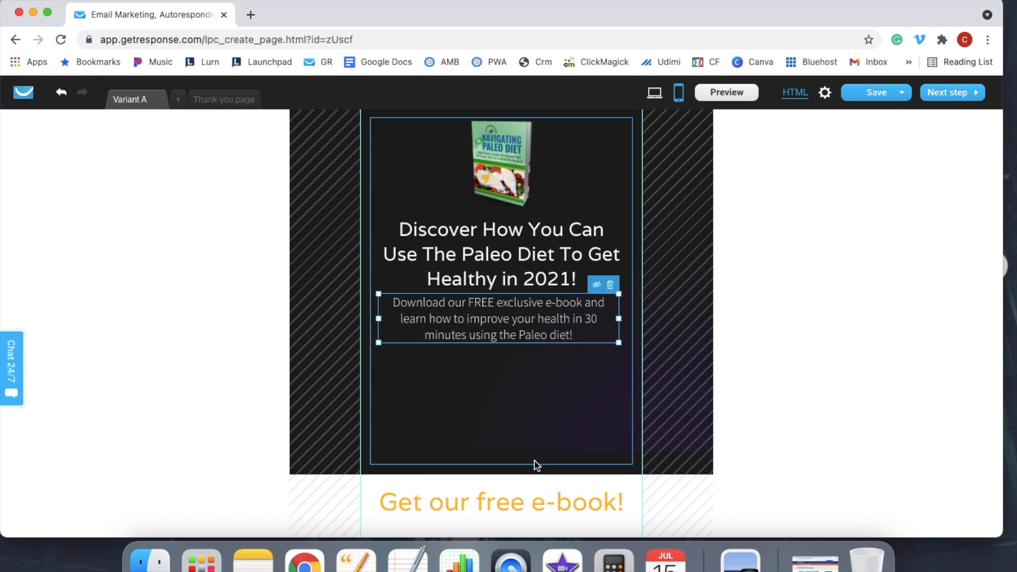
click(520, 465)
drag(502, 473, 500, 349)
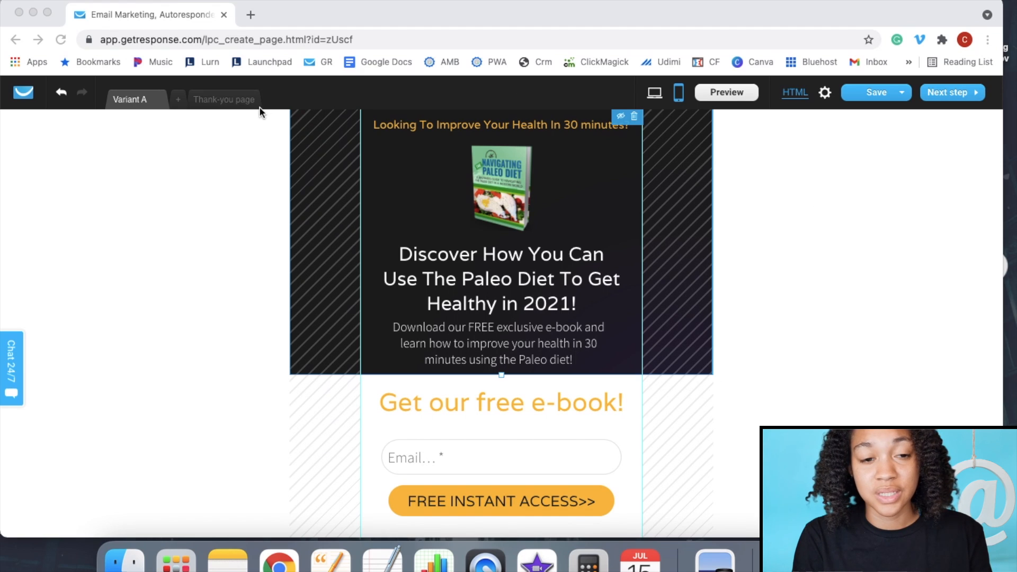
- On the Thank-you page, replace the marketing e-book cover with the Navigating Paleo Diet image
click(231, 103)
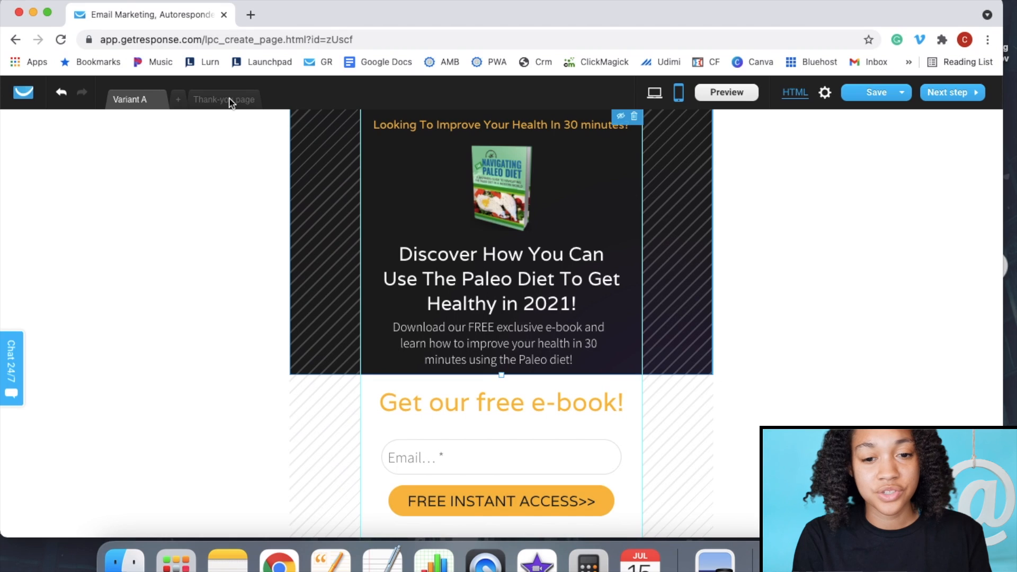
click(231, 103)
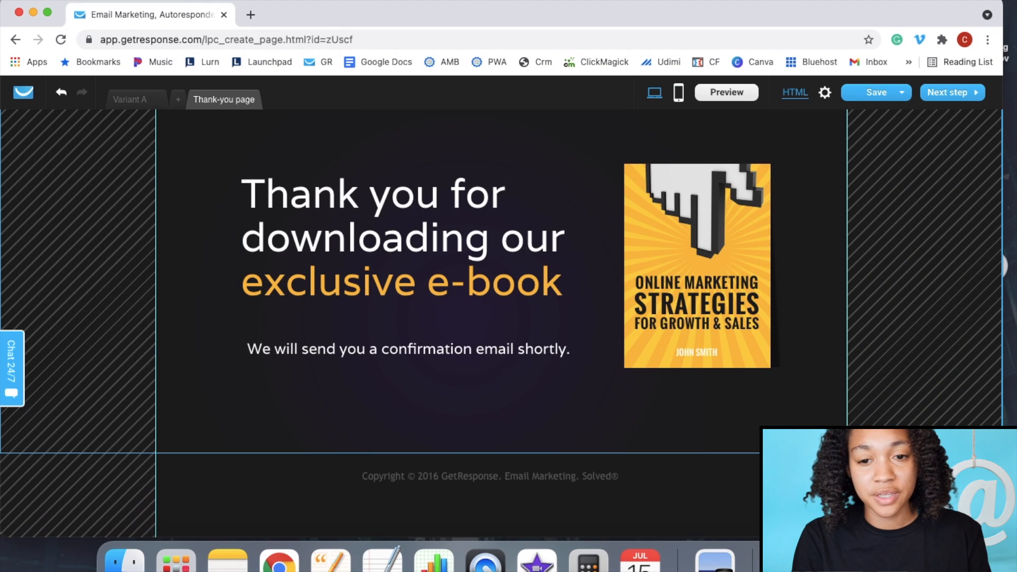
click(749, 355)
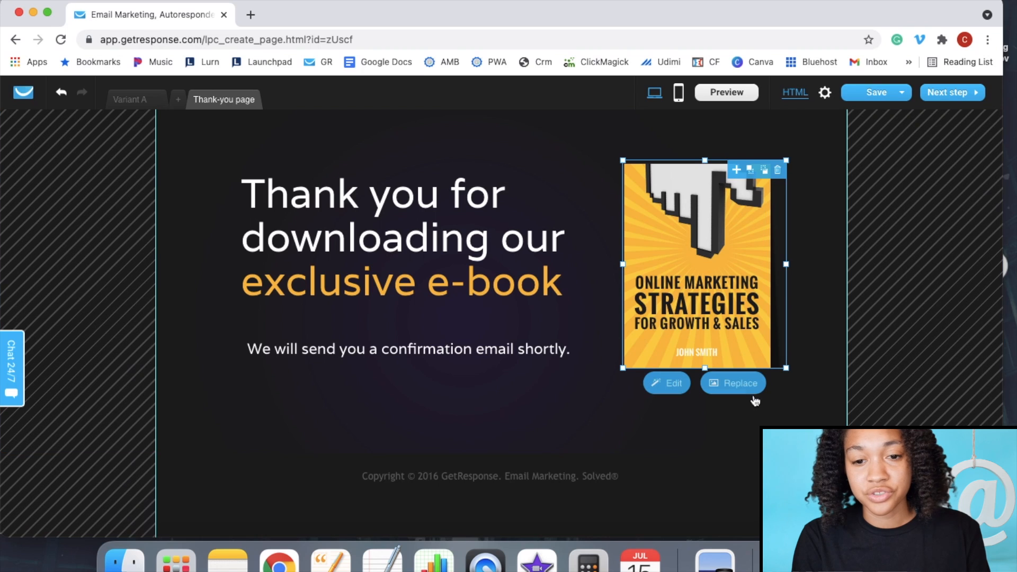
click(739, 383)
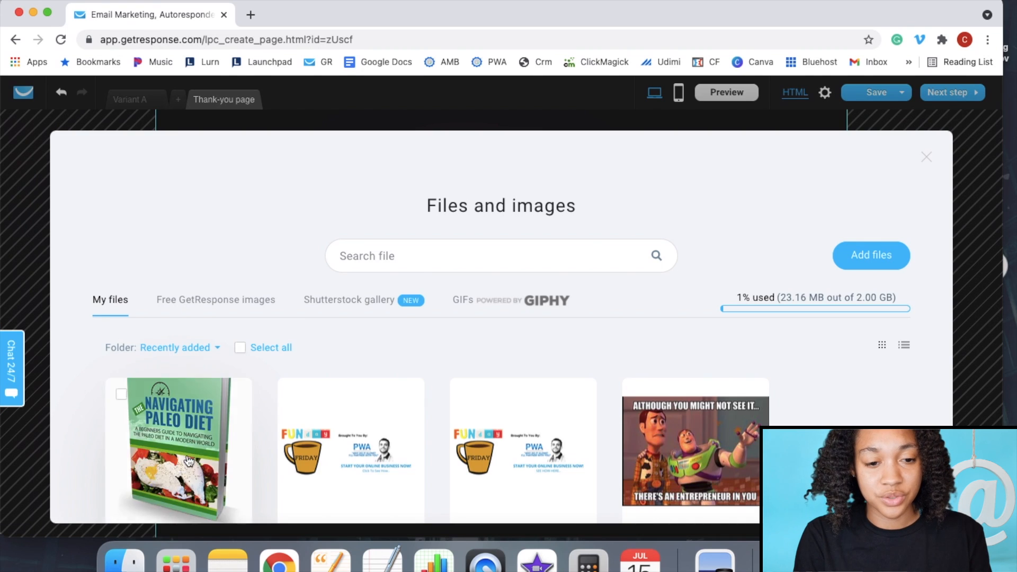
click(185, 461)
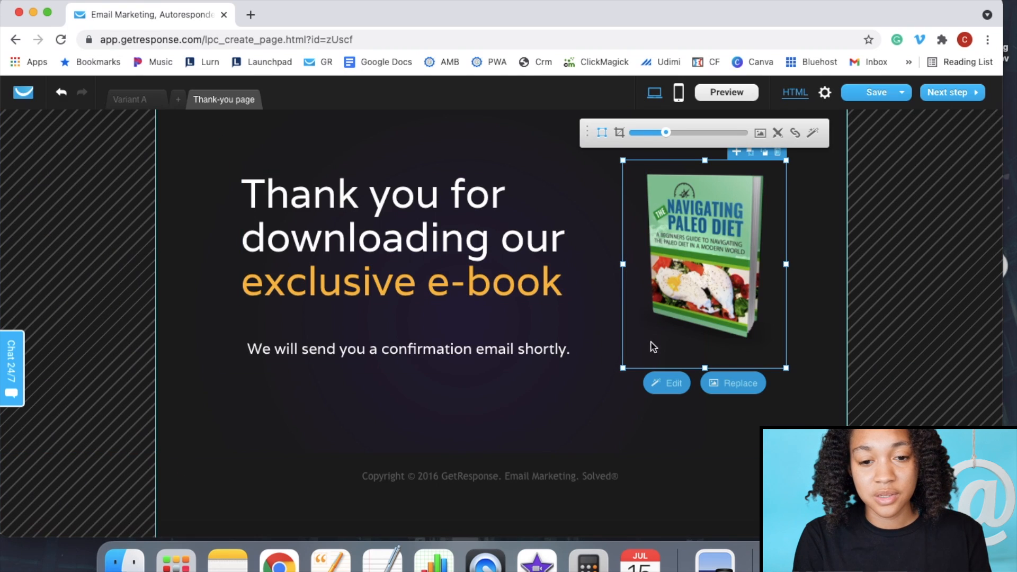
click(552, 410)
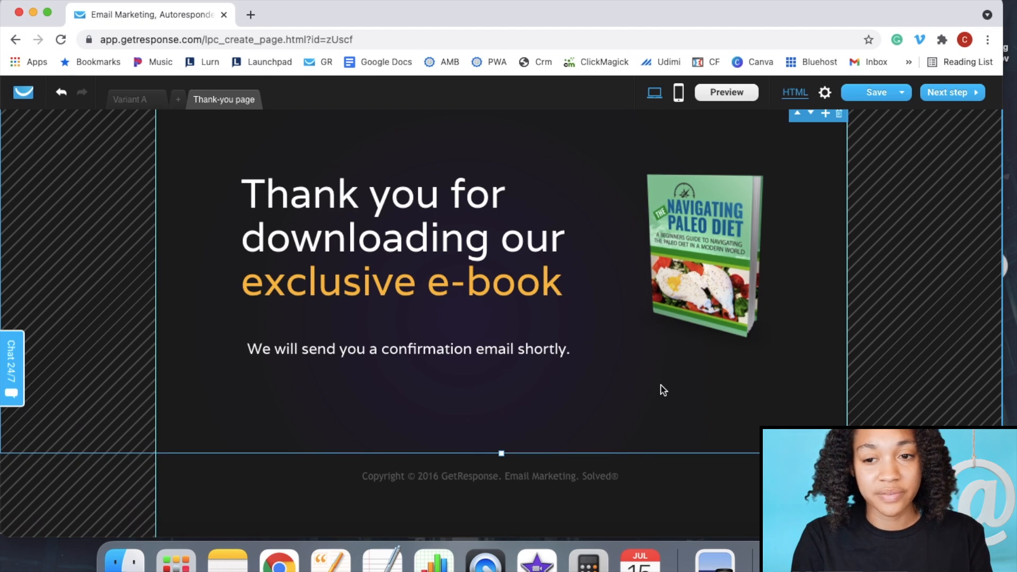
- Continue to settings without a mobile version and enter the description 'LEARN HOW TO EAT HEALTHY'
click(961, 93)
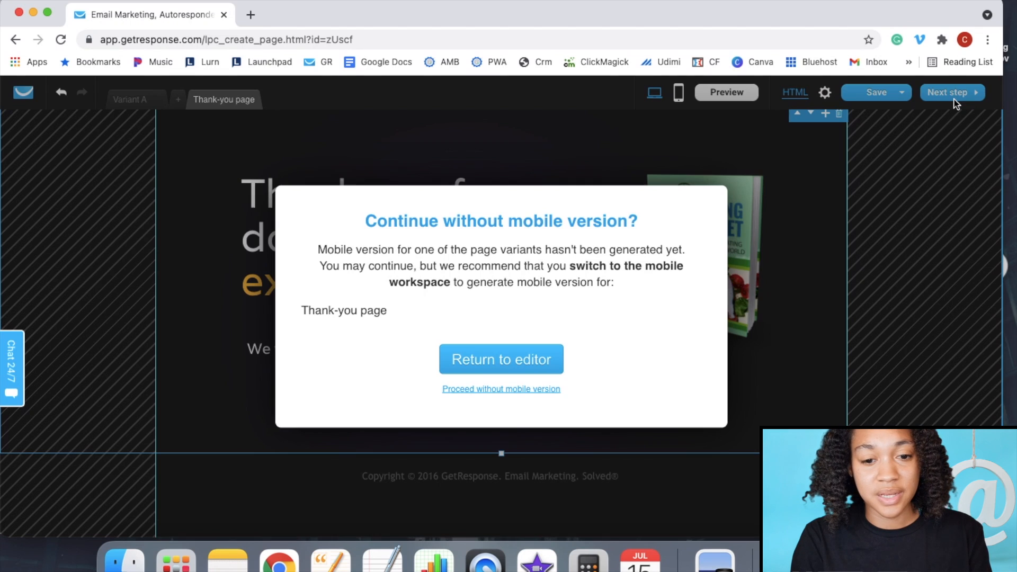
click(513, 390)
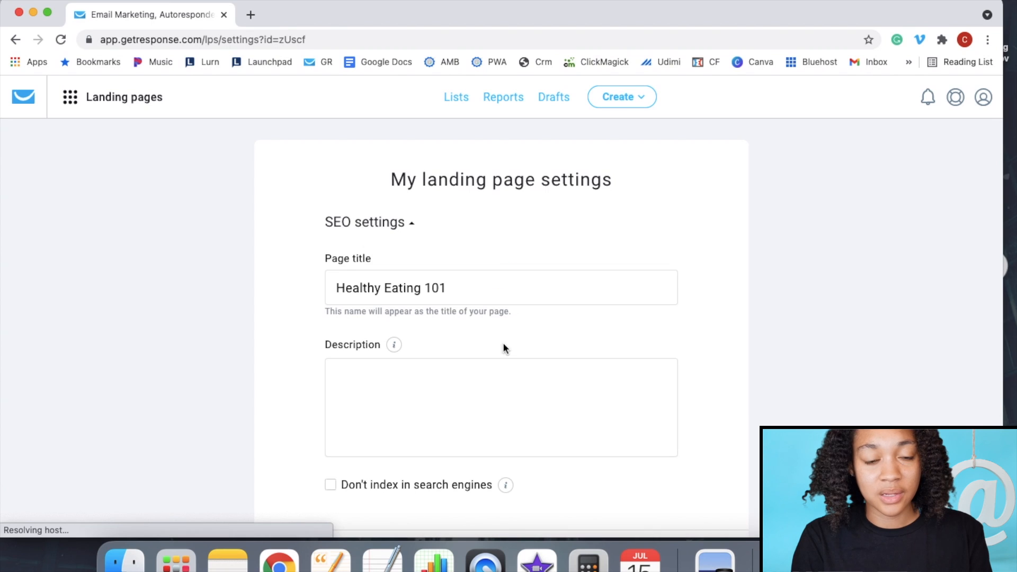
scroll(510, 361, down, 2)
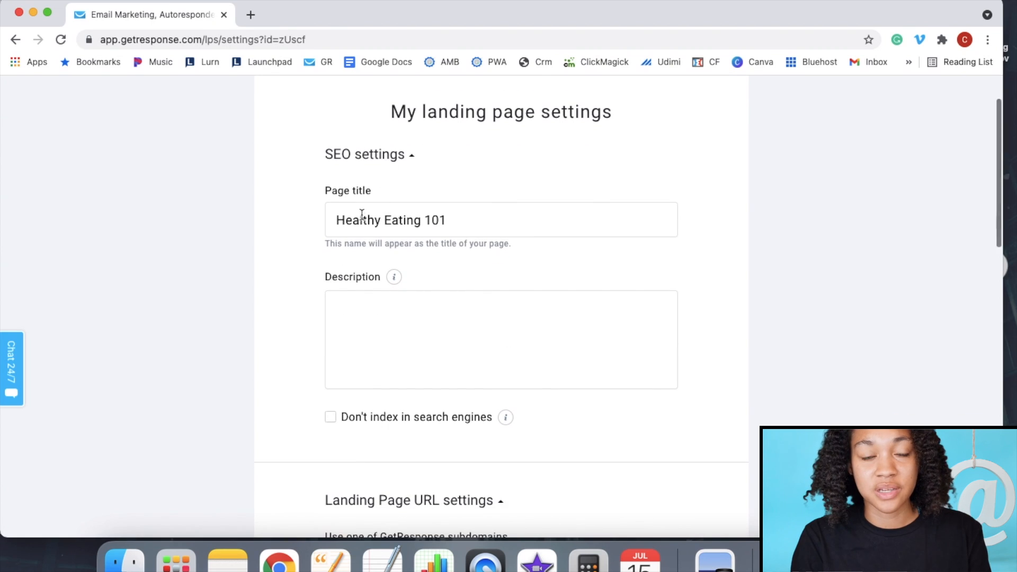
scroll(498, 303, down, 2)
click(472, 256)
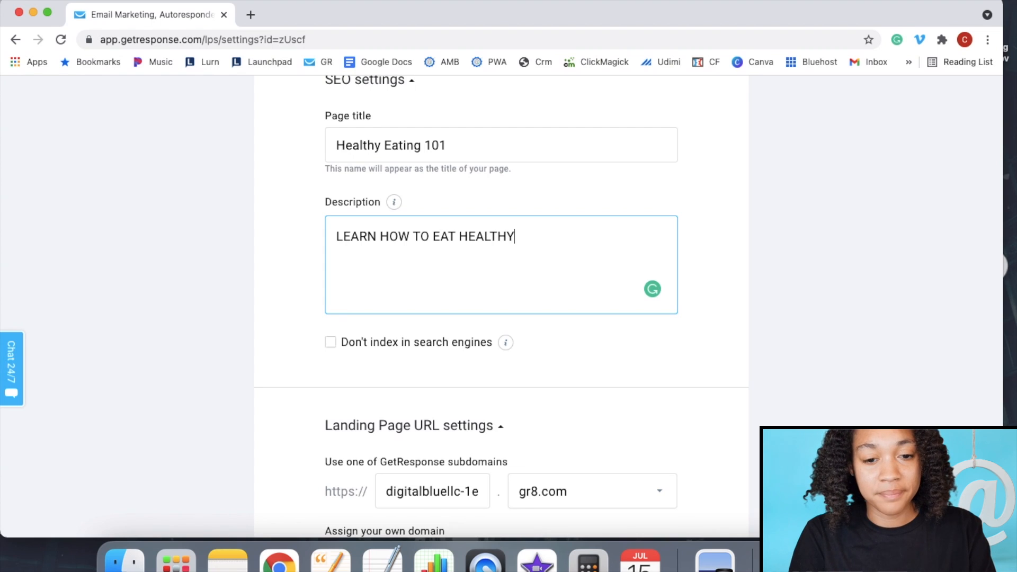
- Send sign-ups to the firstlist100 list and turn off confirmed opt-in
scroll(508, 398, down, 10)
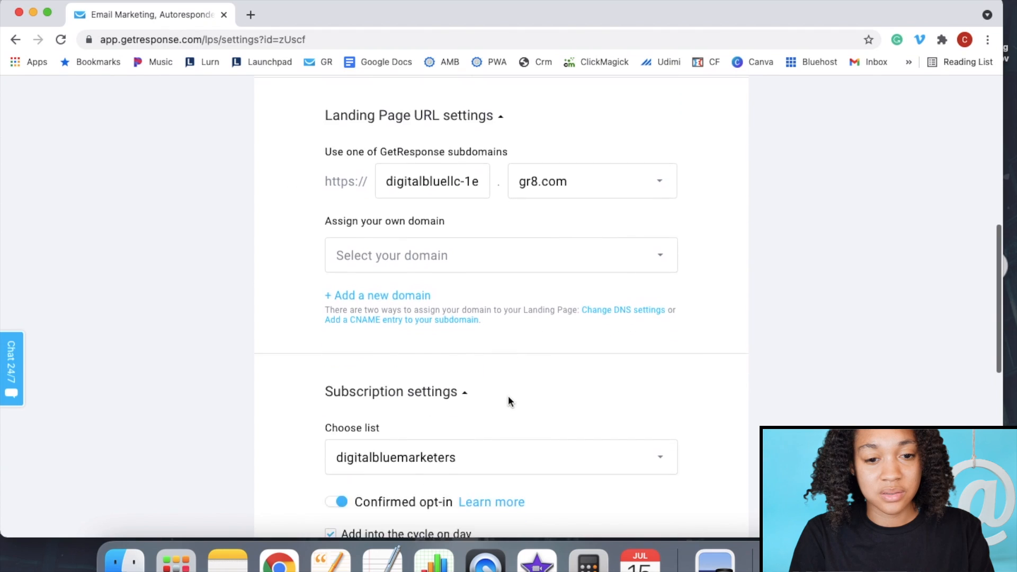
scroll(510, 402, down, 2)
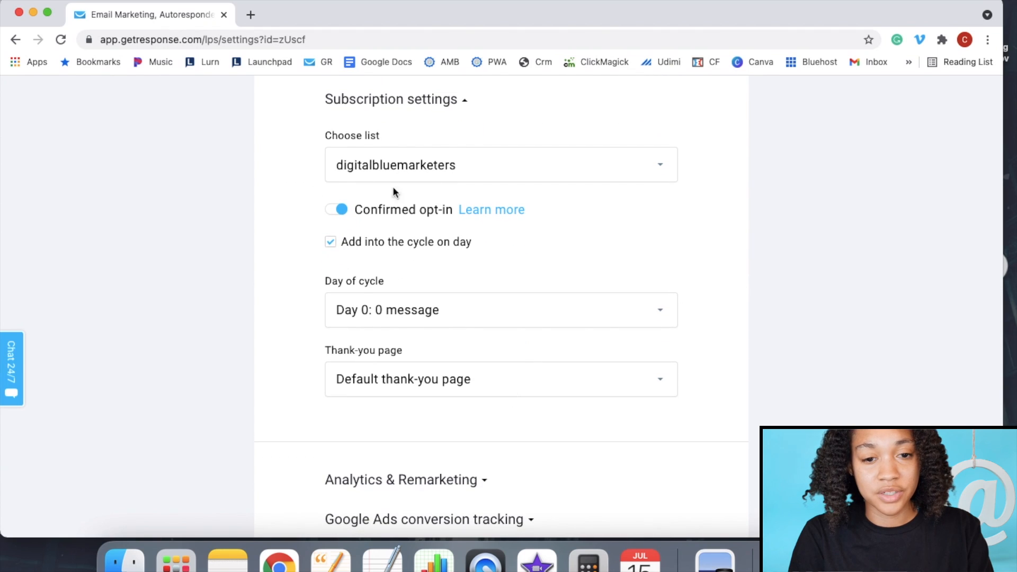
click(453, 168)
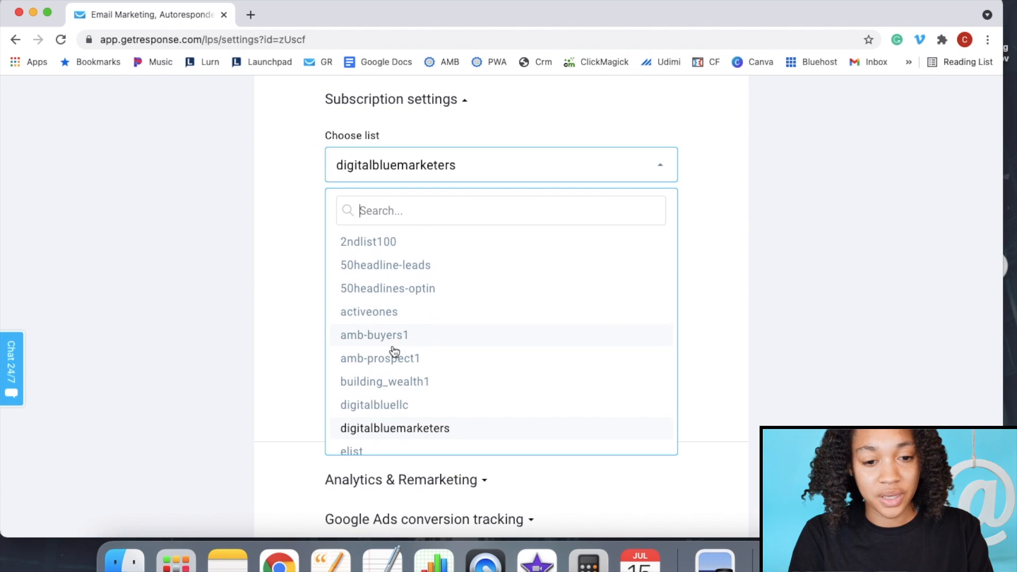
scroll(394, 351, down, 5)
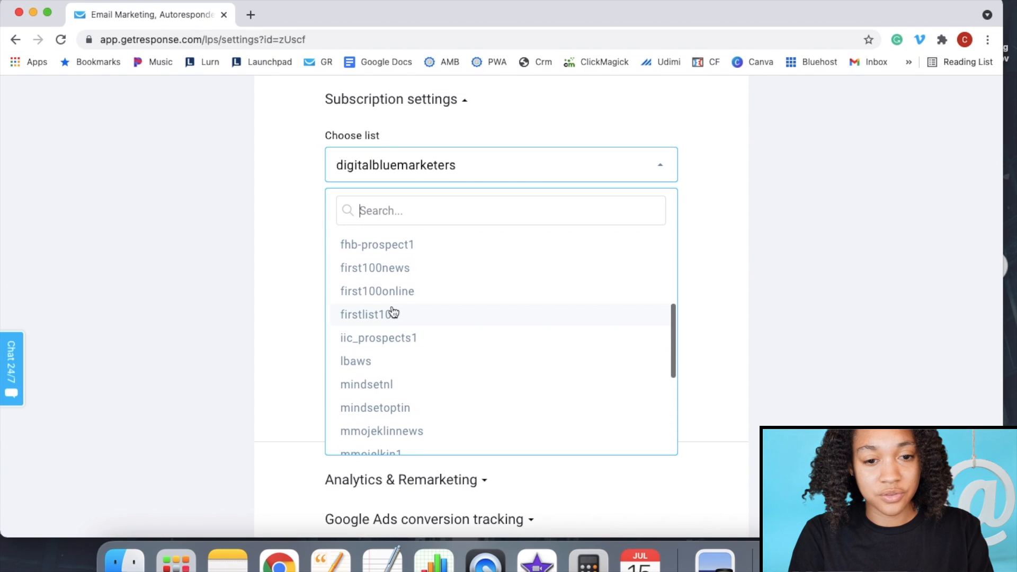
click(390, 316)
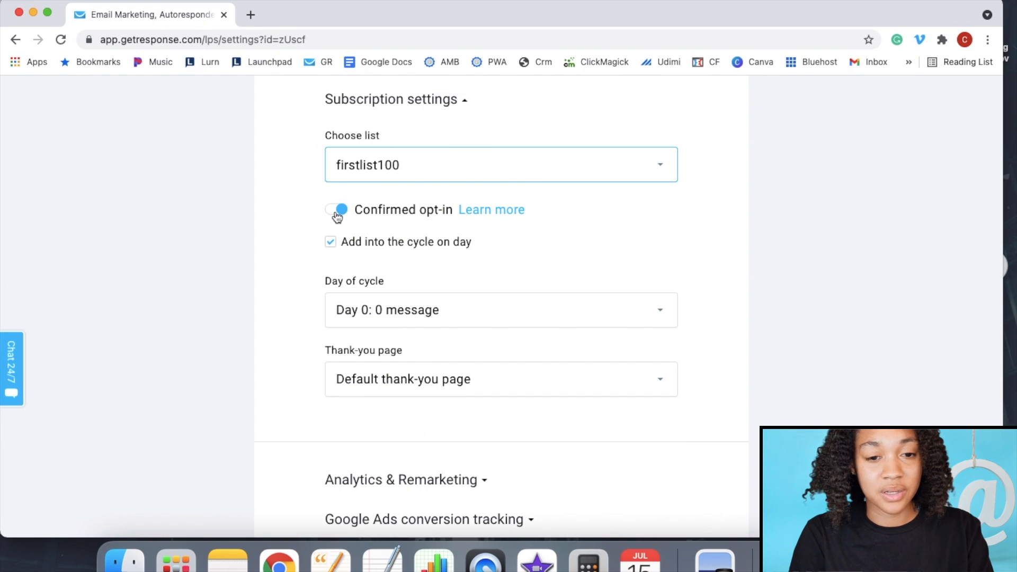
click(342, 210)
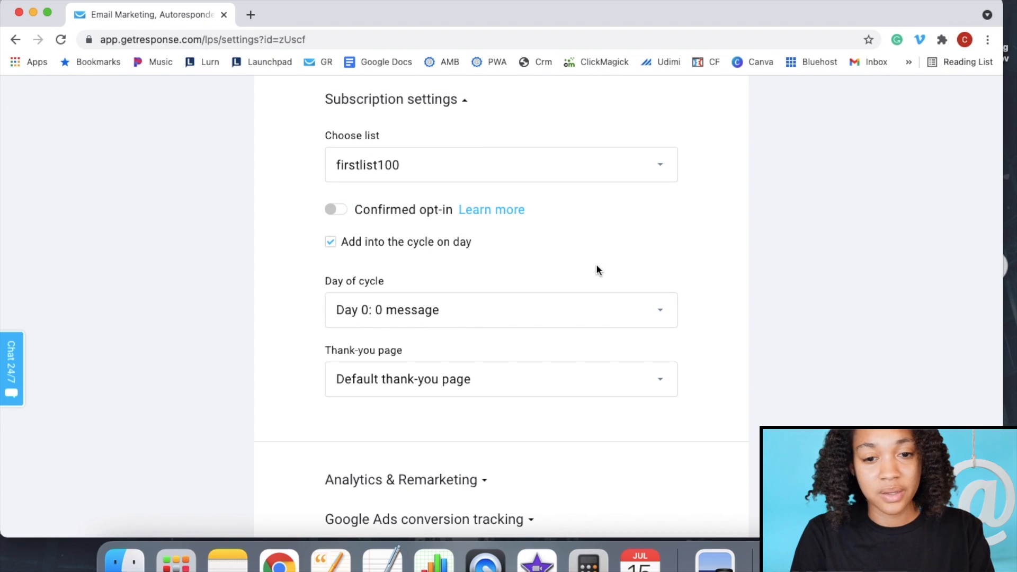
- Publish the Healthy Eating 101 landing page
scroll(524, 261, down, 1)
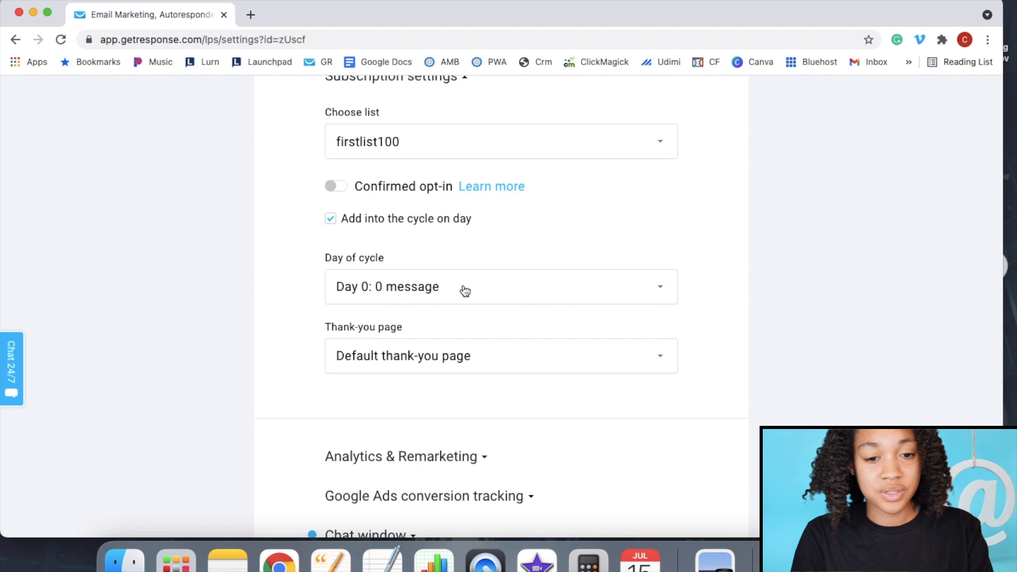
scroll(465, 290, down, 2)
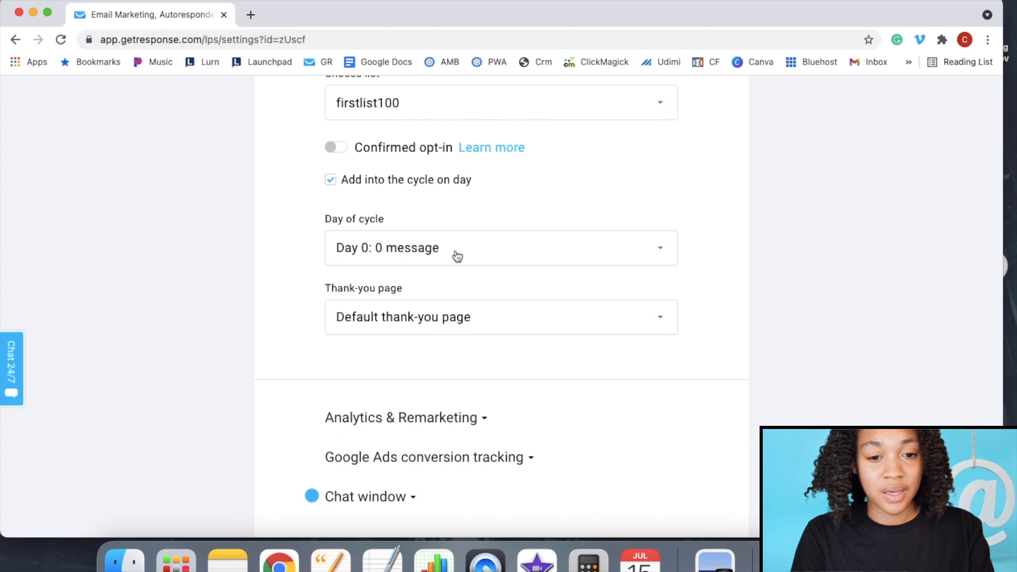
scroll(445, 365, down, 2)
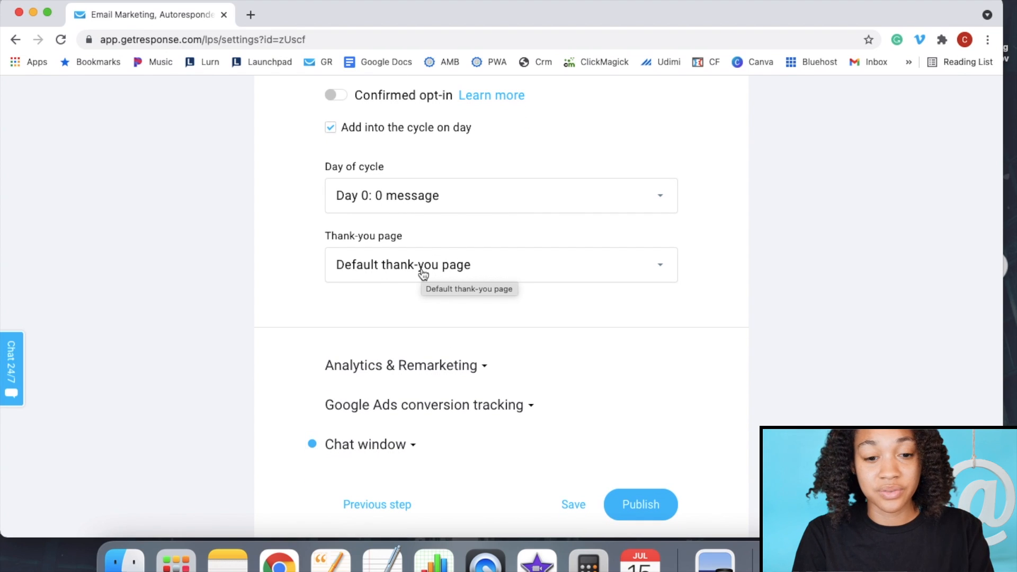
scroll(422, 272, down, 3)
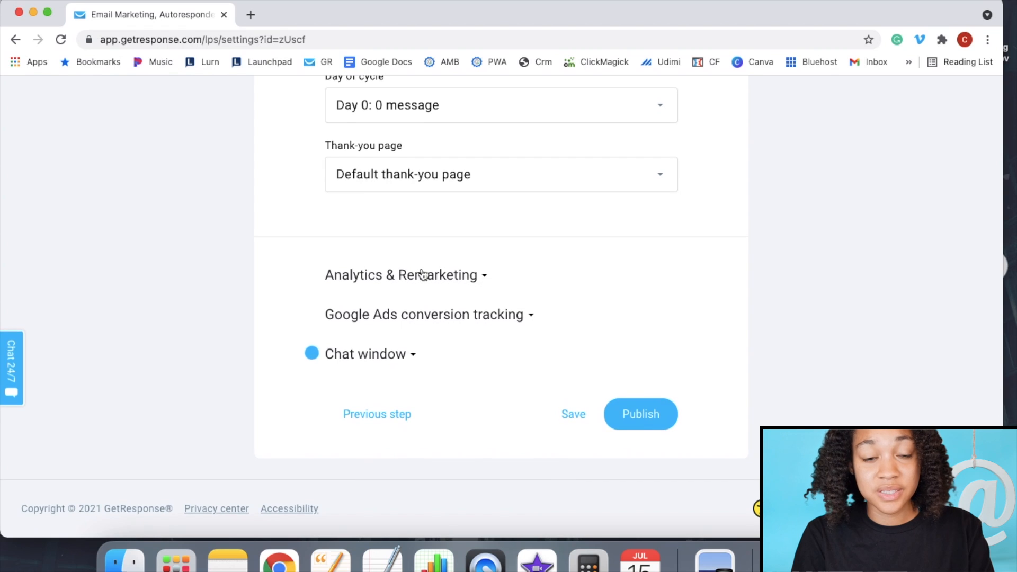
scroll(517, 213, up, 3)
scroll(517, 214, down, 3)
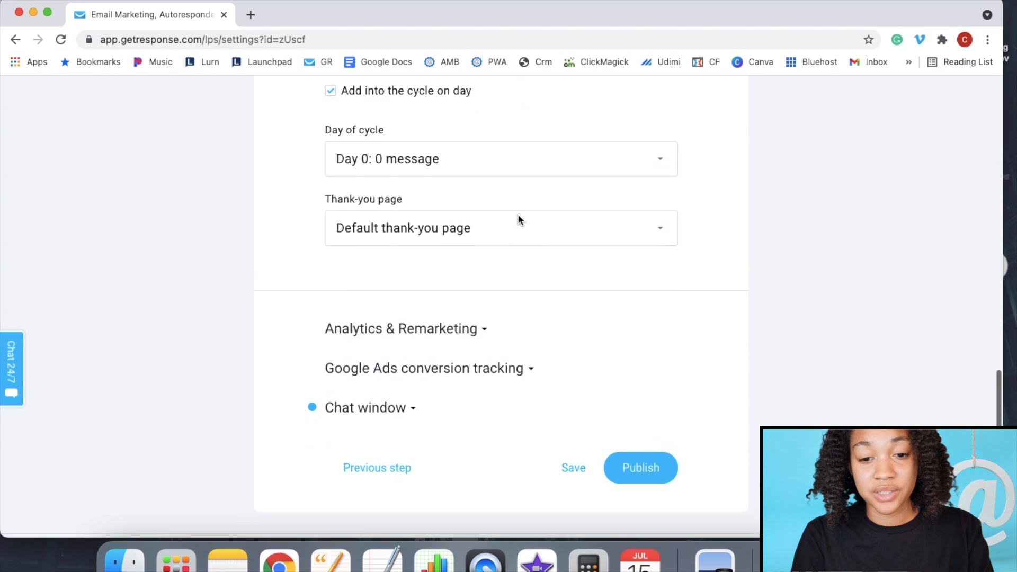
click(635, 414)
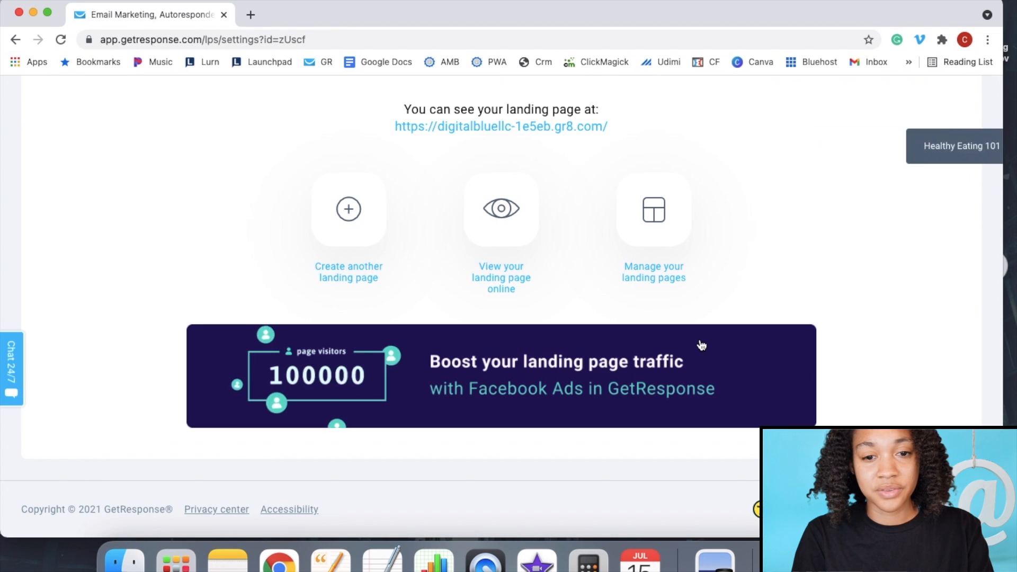
- Copy the published landing page's web address from the 'Well done!' page into a new browser tab
scroll(727, 318, up, 3)
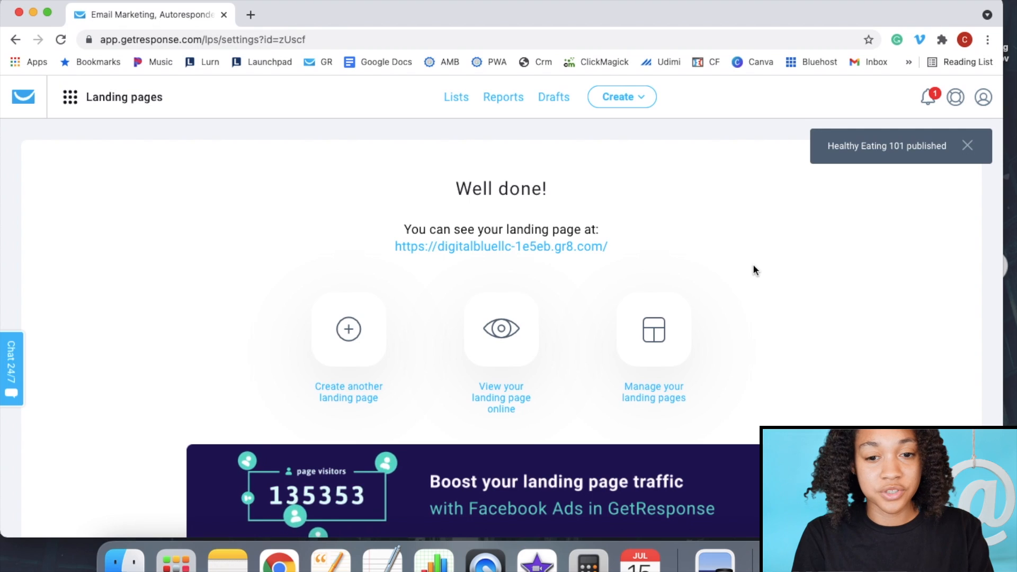
drag(613, 248, 404, 253)
right_click(419, 243)
click(456, 371)
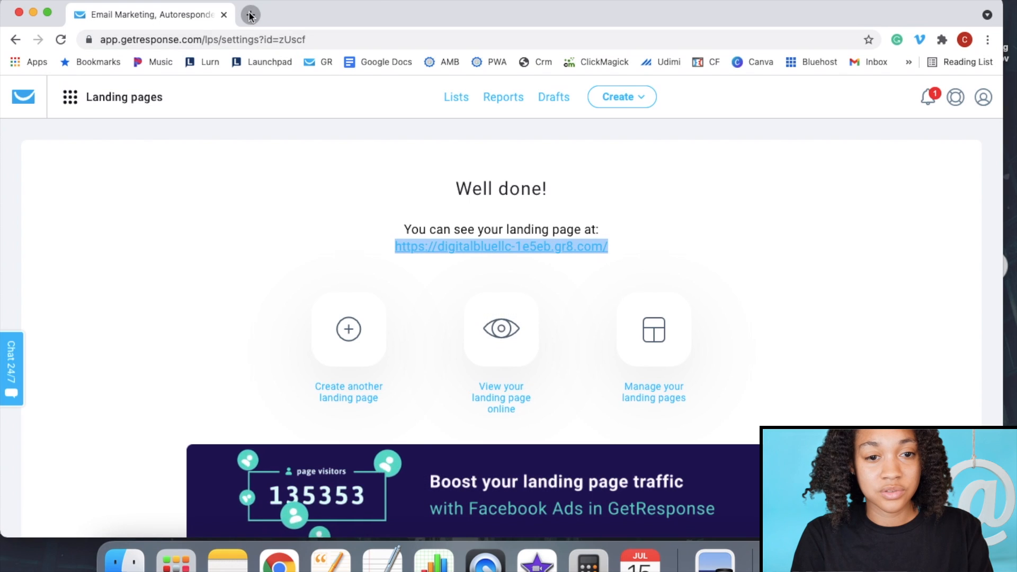
click(255, 18)
- Paste the copied address to load the live Healthy Eating 101 page and scroll through it
right_click(316, 38)
click(347, 123)
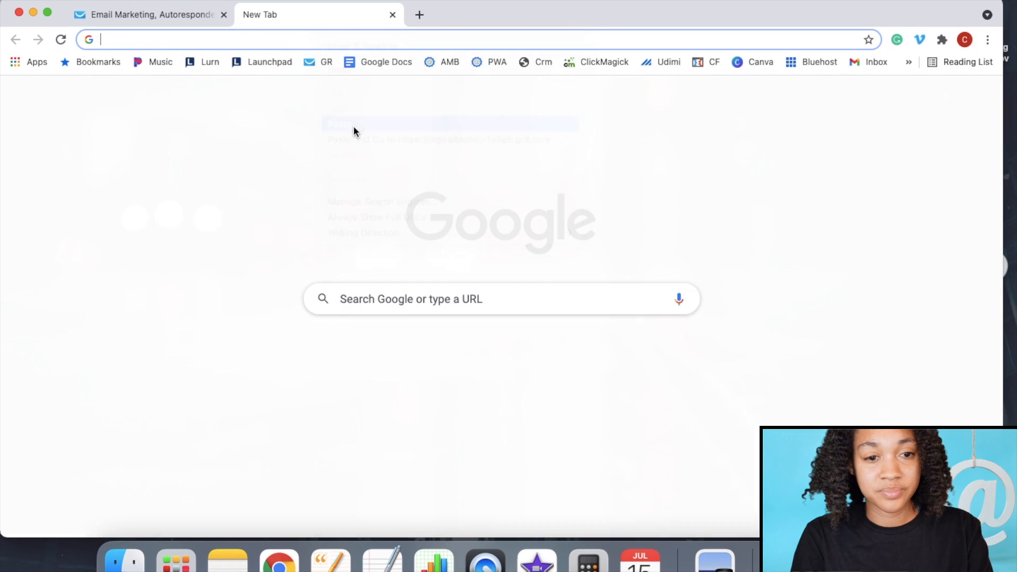
key(Return)
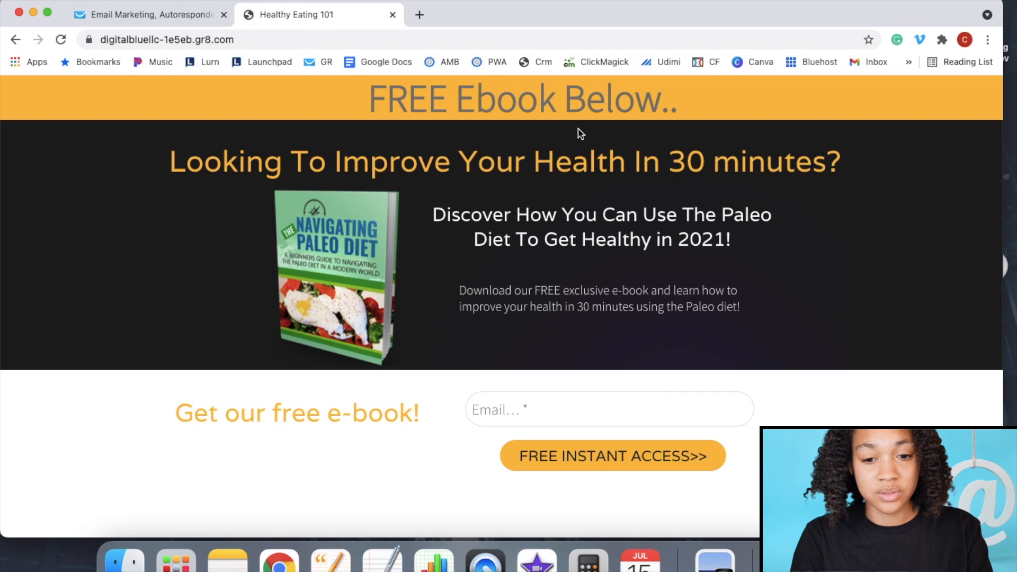
scroll(857, 375, down, 6)
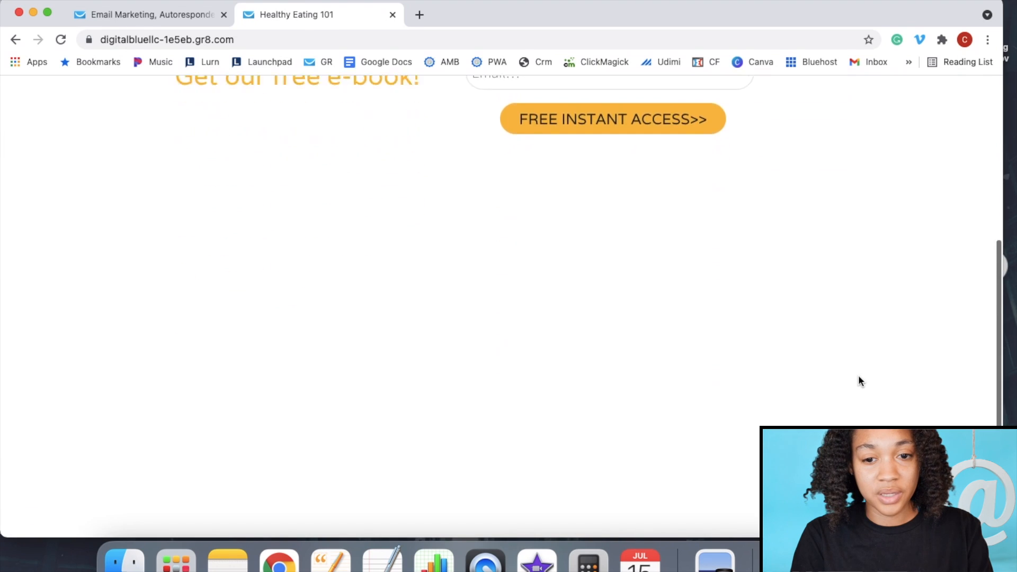
scroll(858, 375, up, 6)
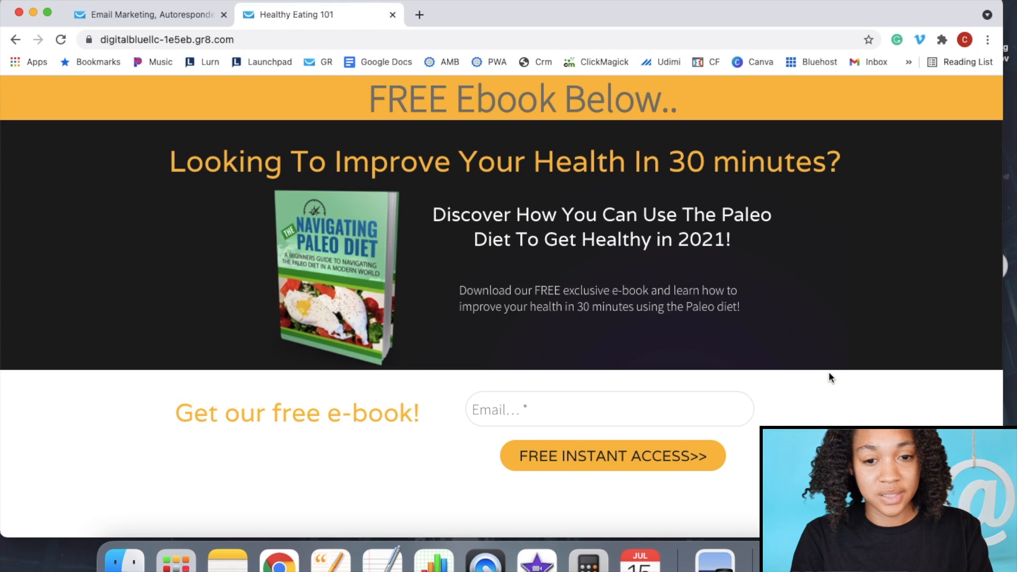
scroll(828, 202, up, 1)
scroll(827, 202, down, 3)
scroll(827, 203, up, 3)
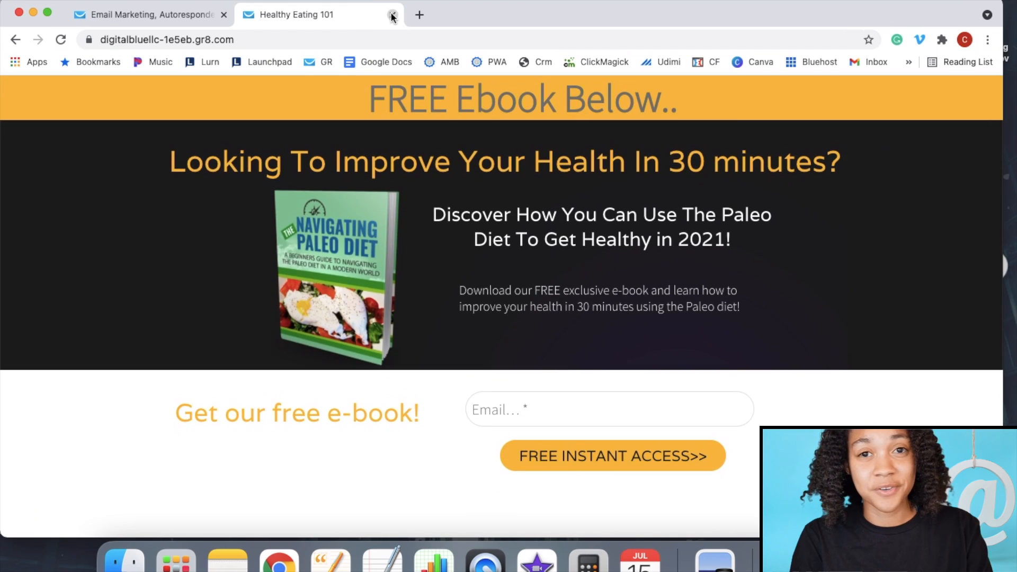